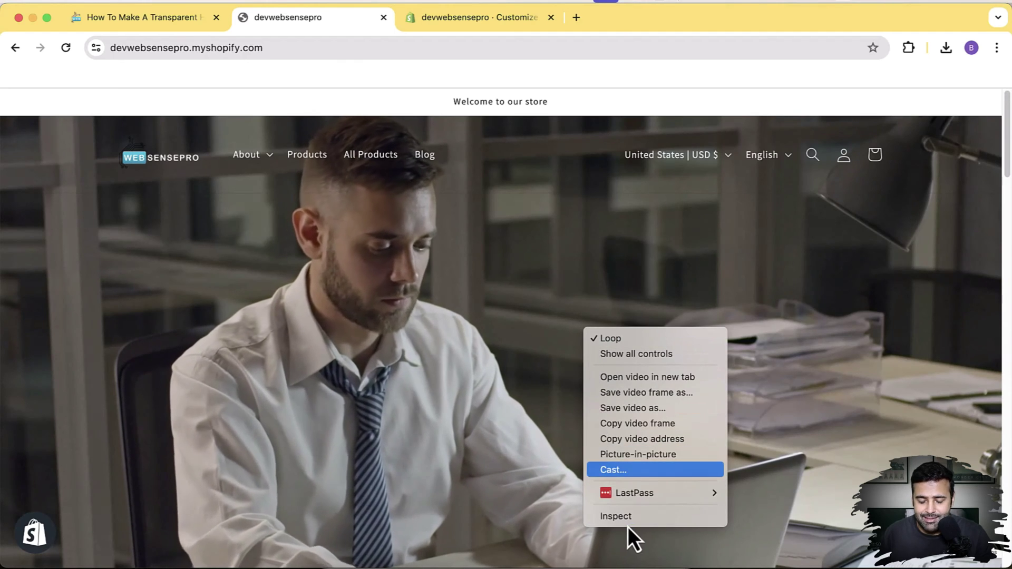
Inspect the storefront home page in the mobile device view, then check the full-width header while scrolling the page.
click(681, 521)
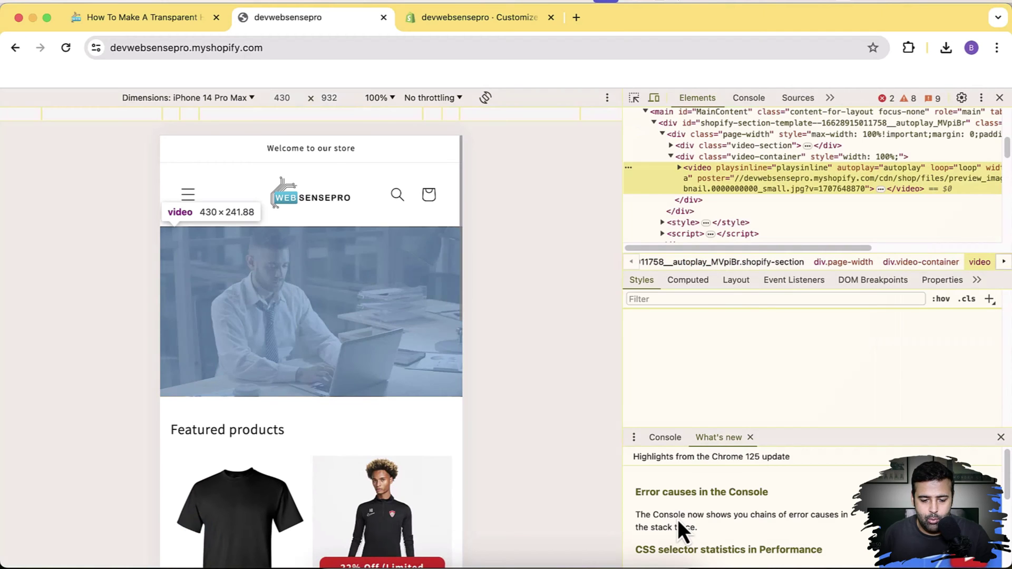
mouse_move(420, 398)
mouse_down()
mouse_move(413, 265)
mouse_move(429, 400)
mouse_up()
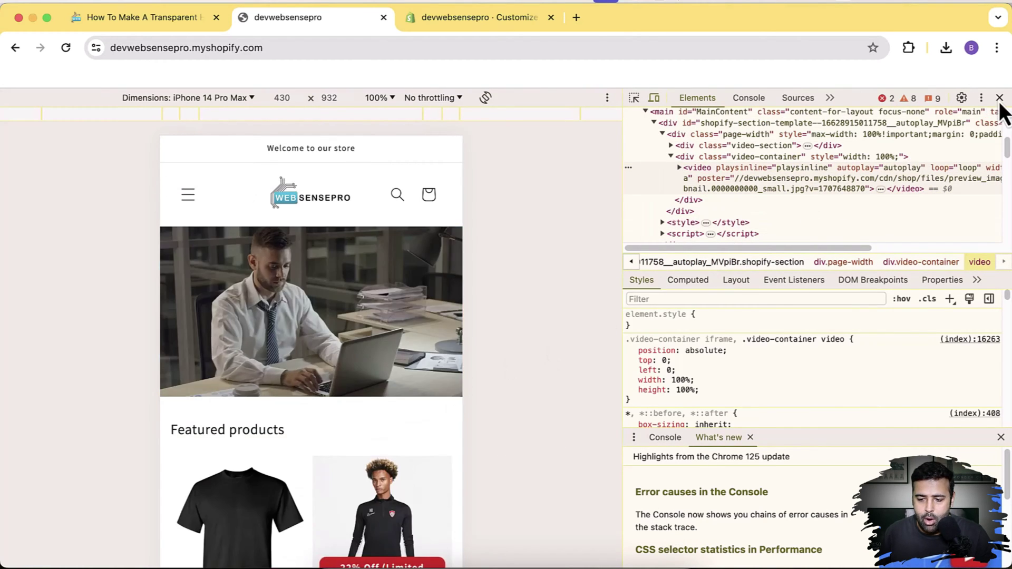
click(999, 98)
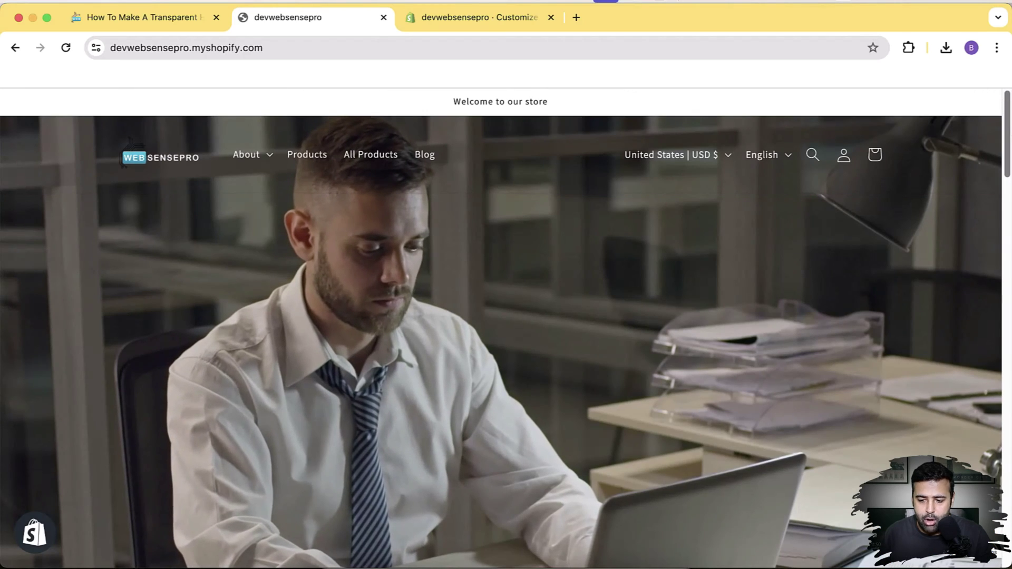
scroll(994, 339, down, 15)
scroll(994, 339, up, 15)
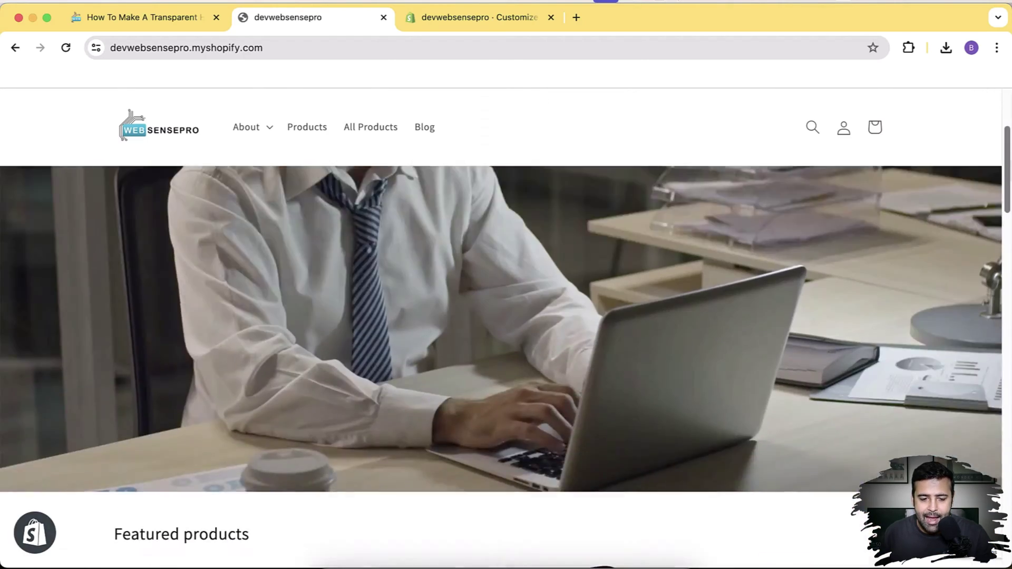
Check the header on the All Products collection page and return to the store's home page.
click(352, 156)
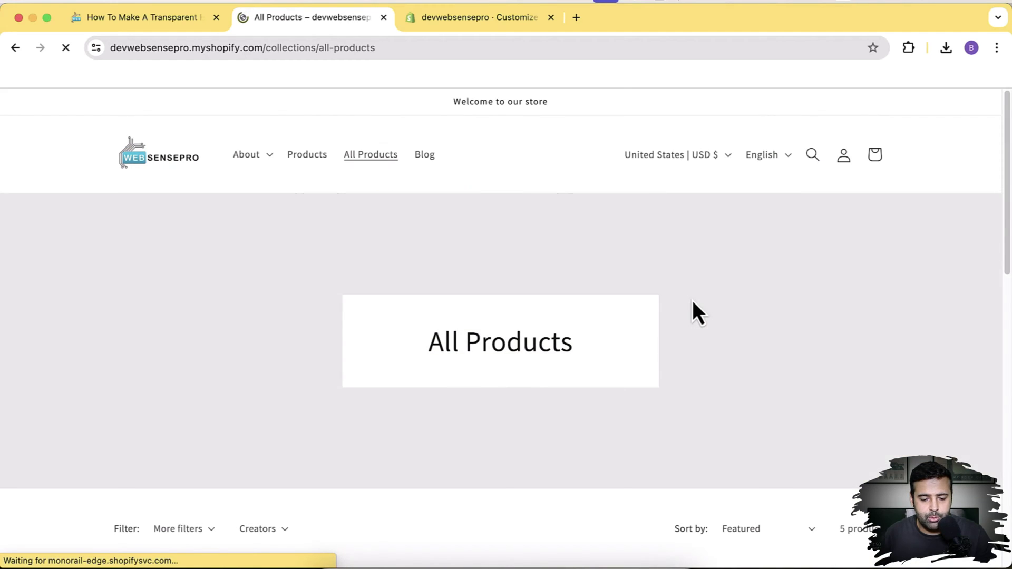
scroll(692, 300, down, 5)
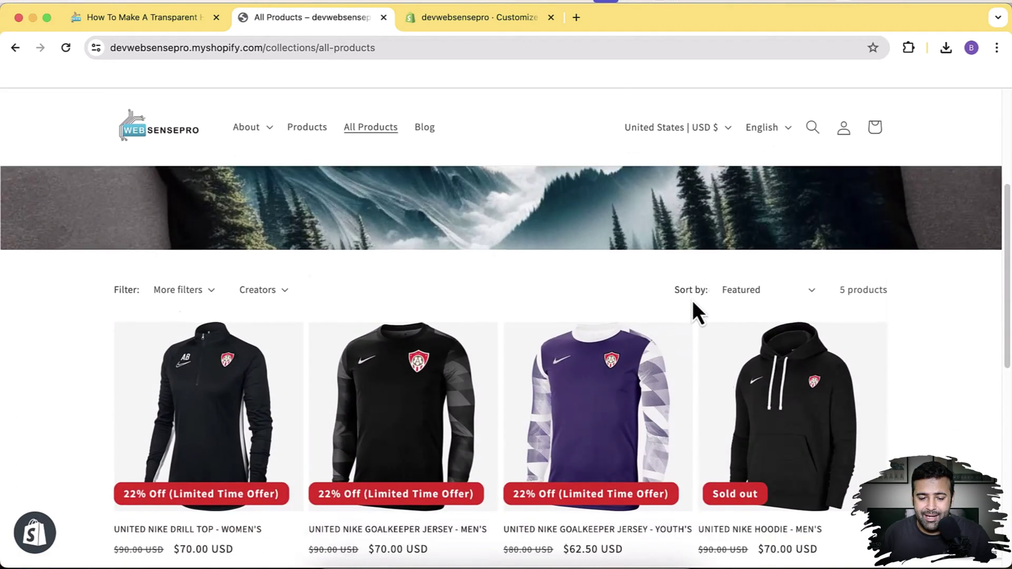
scroll(692, 300, up, 3)
scroll(692, 302, up, 2)
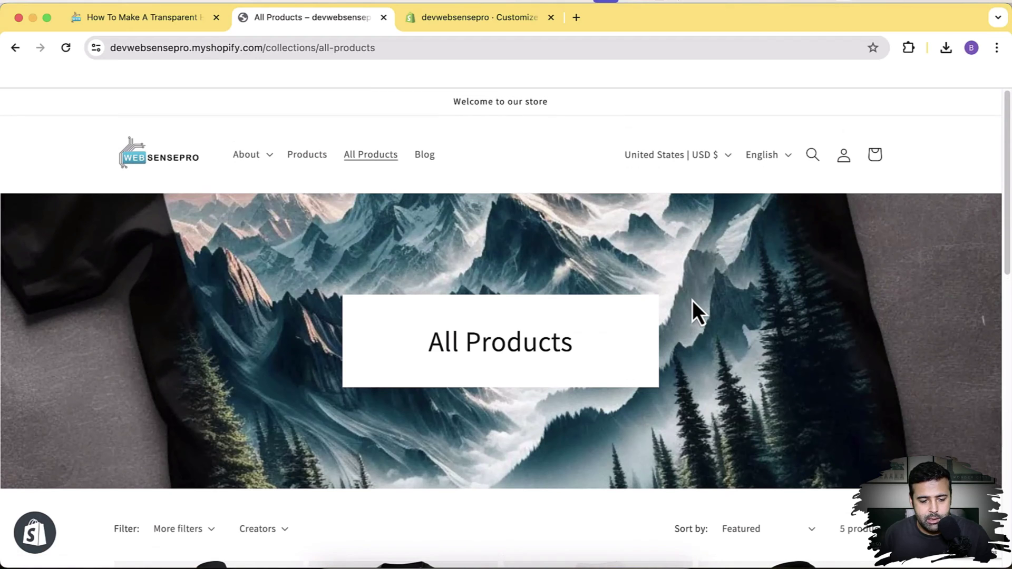
click(147, 172)
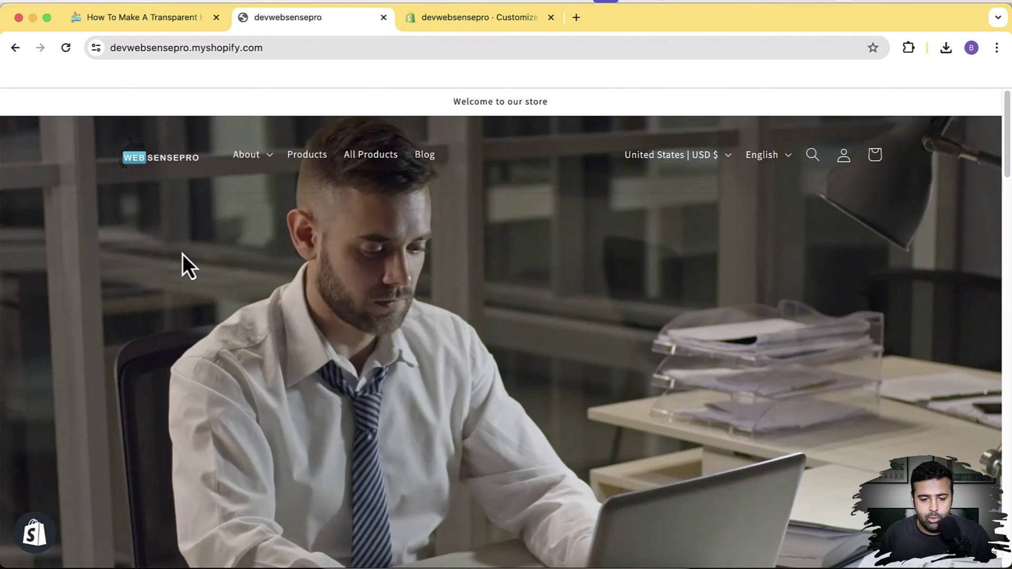
Switch to the theme editor and try #fff, #ecece and 000 as the header's Transparent Color.
click(518, 23)
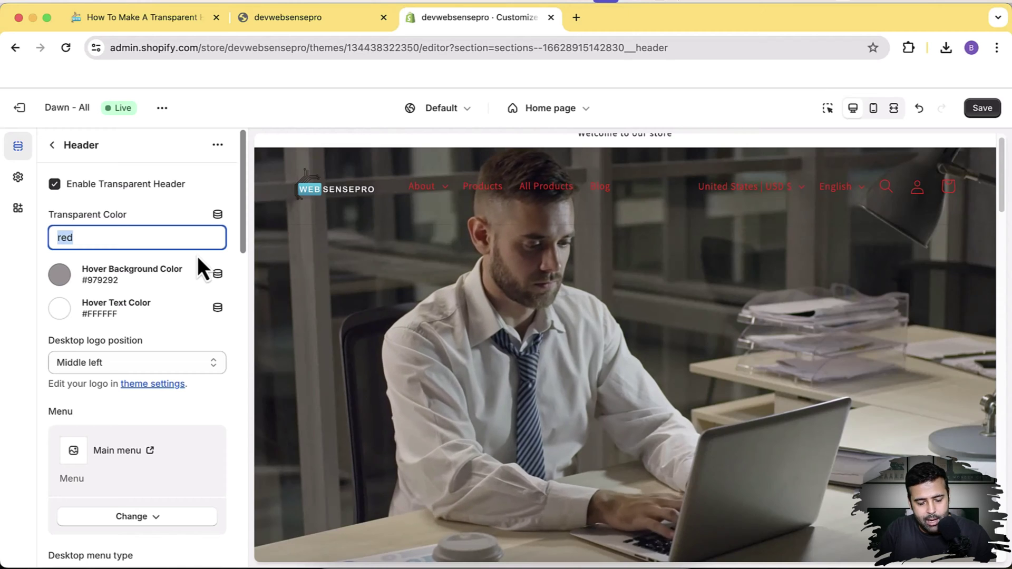
text(#)
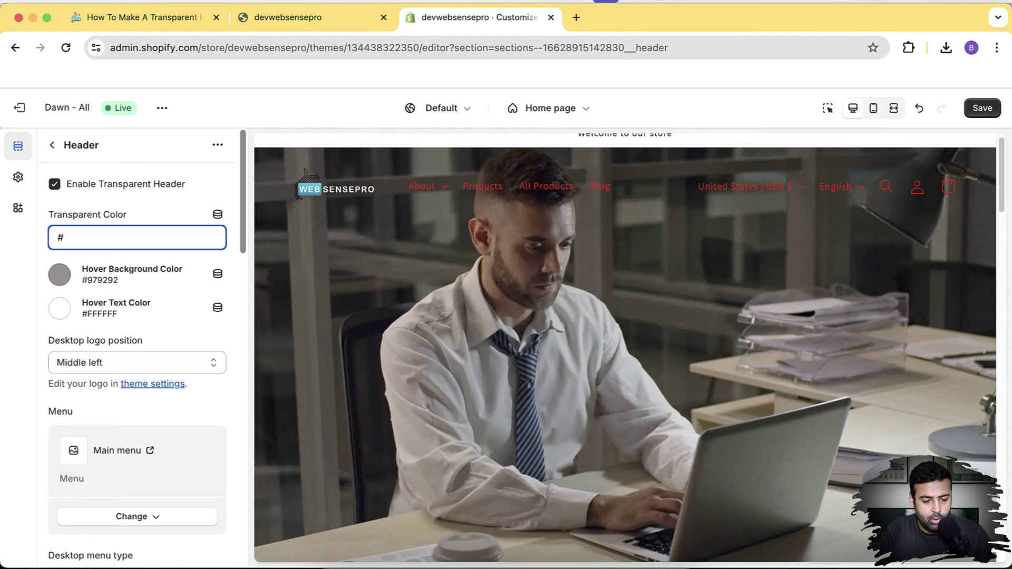
text(fff)
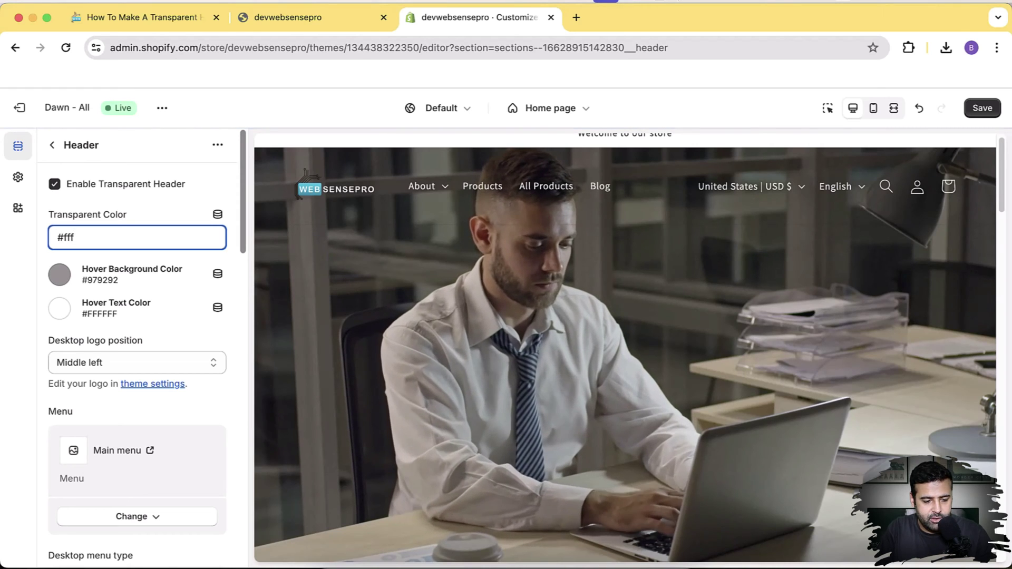
text(ecece)
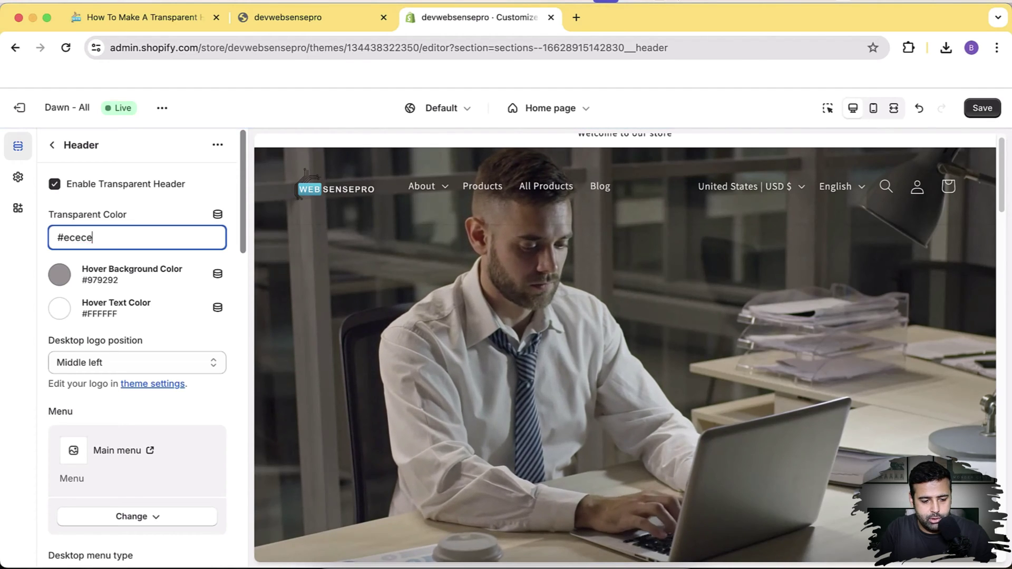
text(000)
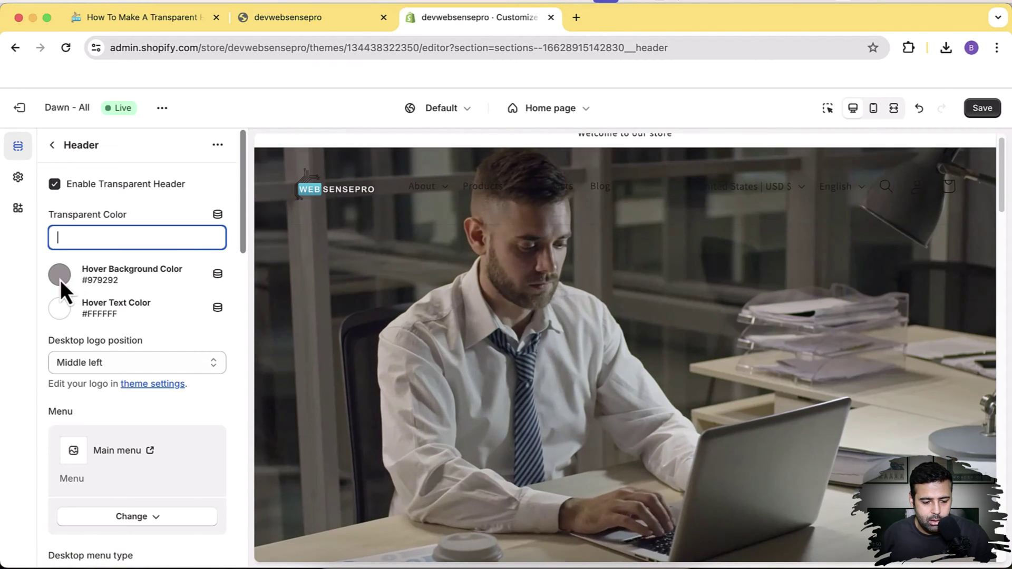
Set the header's Hover Background Color to white, #FFFFFF.
click(60, 275)
text(B1B1B1)
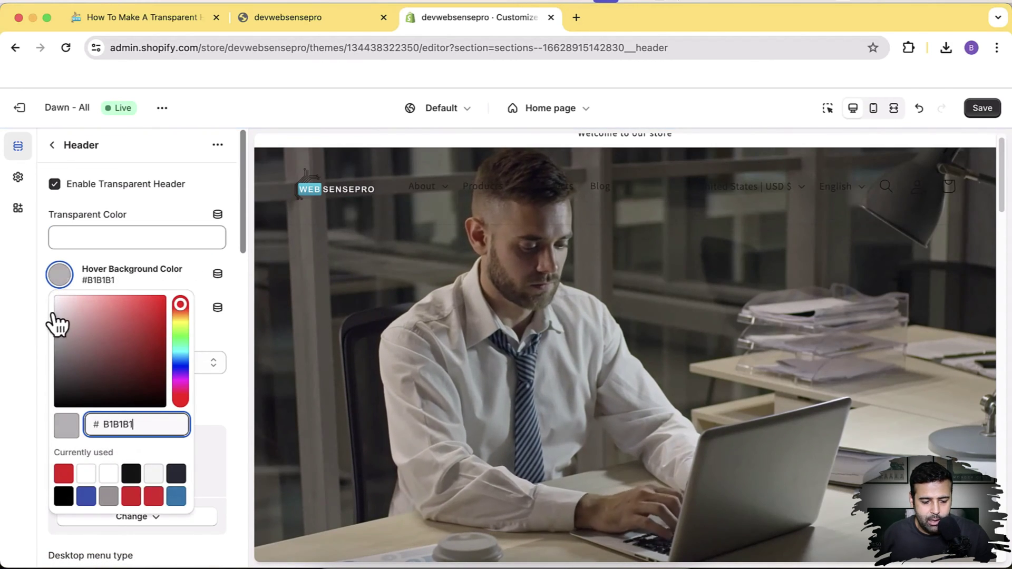
drag(58, 322, 49, 290)
click(49, 290)
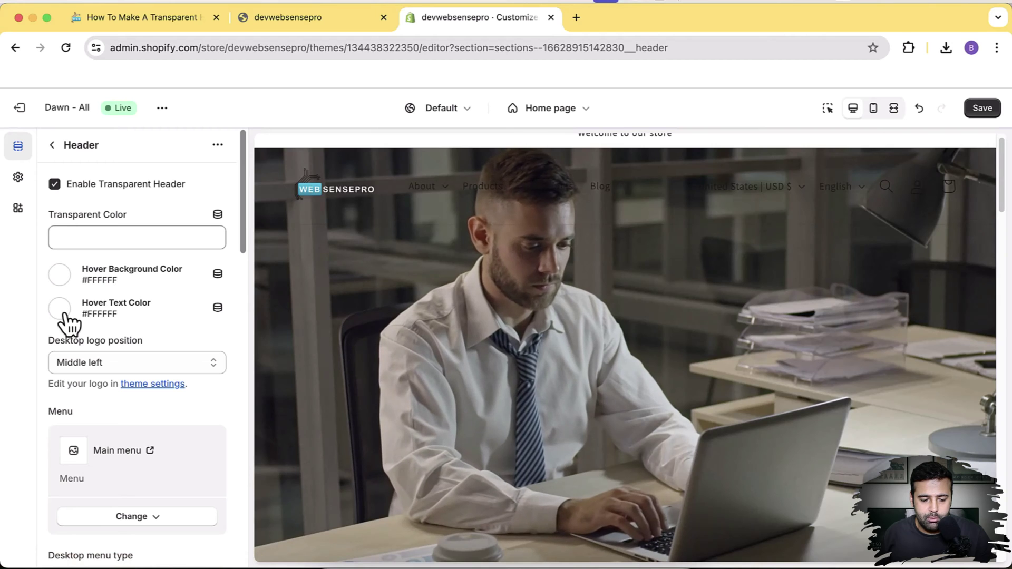
Try red #FC0000 as the header's Hover Text Color and set it back to #FFFFFF.
click(60, 309)
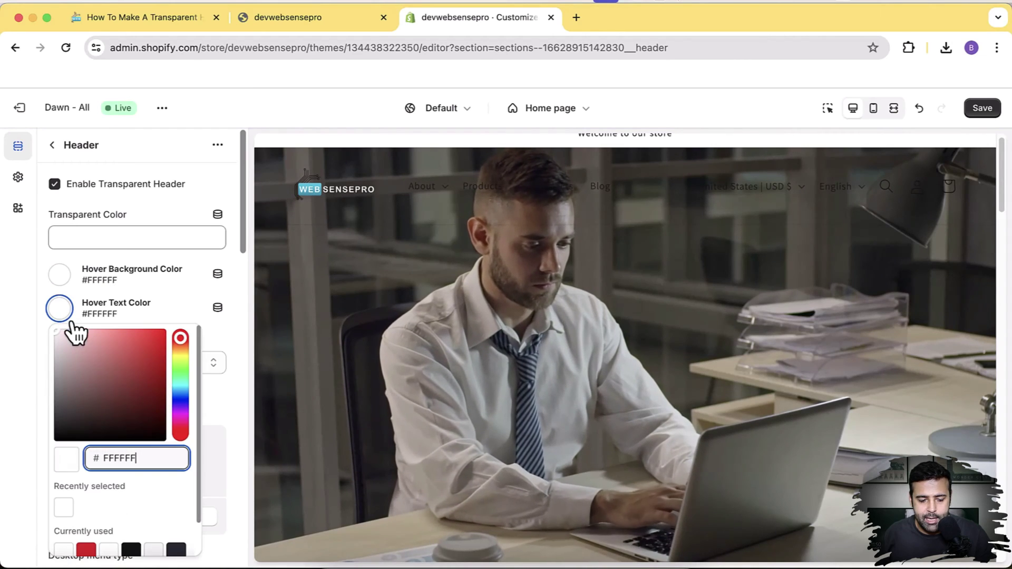
drag(123, 393, 182, 343)
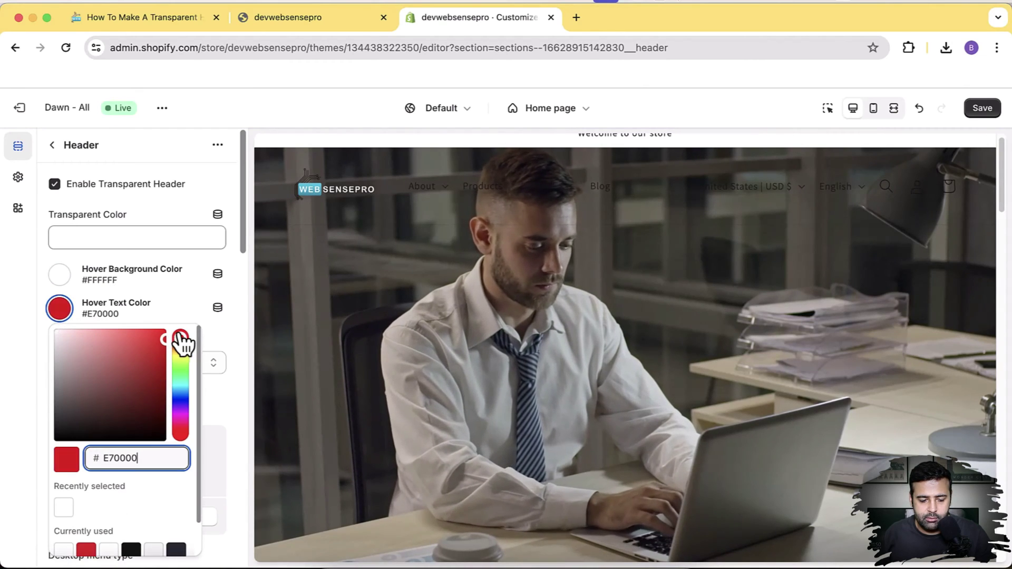
click(228, 296)
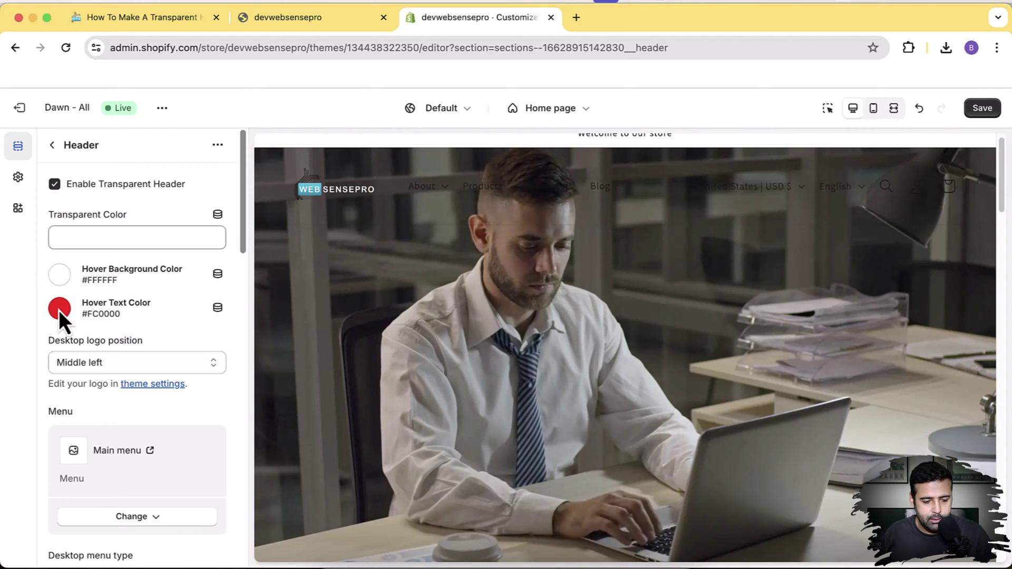
click(59, 311)
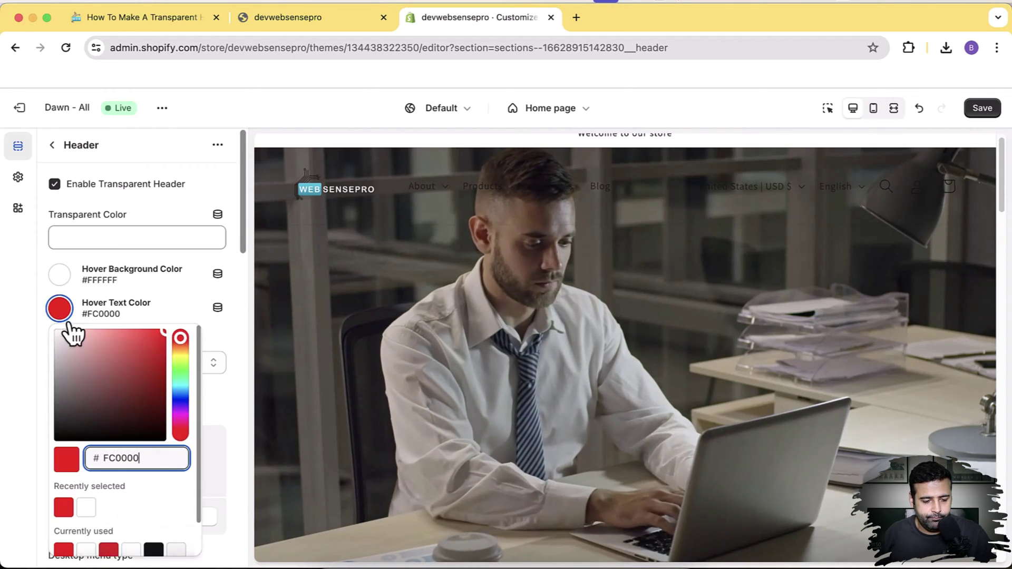
click(44, 328)
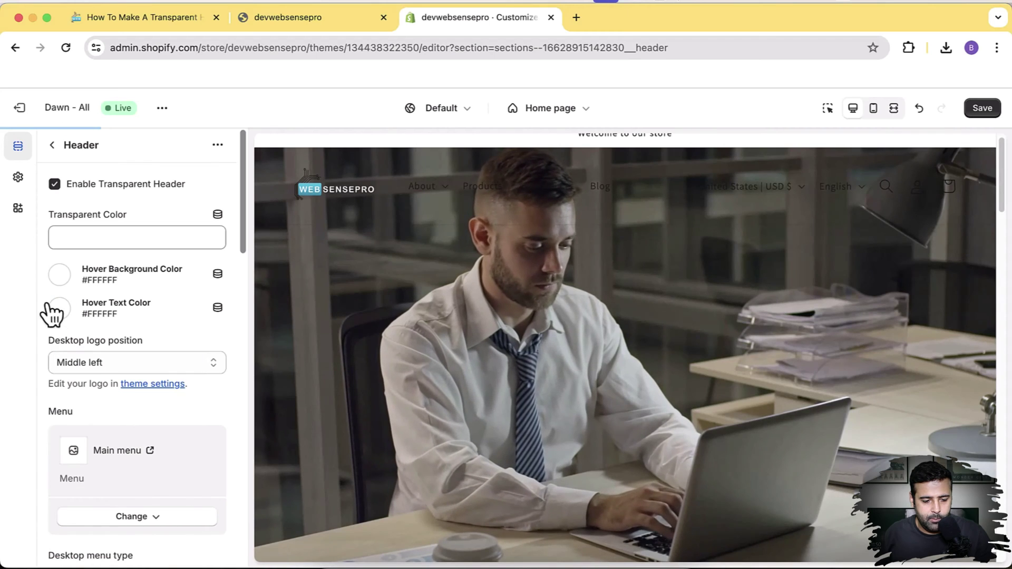
Set the header's Hover Background Color to grey #9E9E9E and its Transparent Color to #fff.
click(58, 285)
click(55, 343)
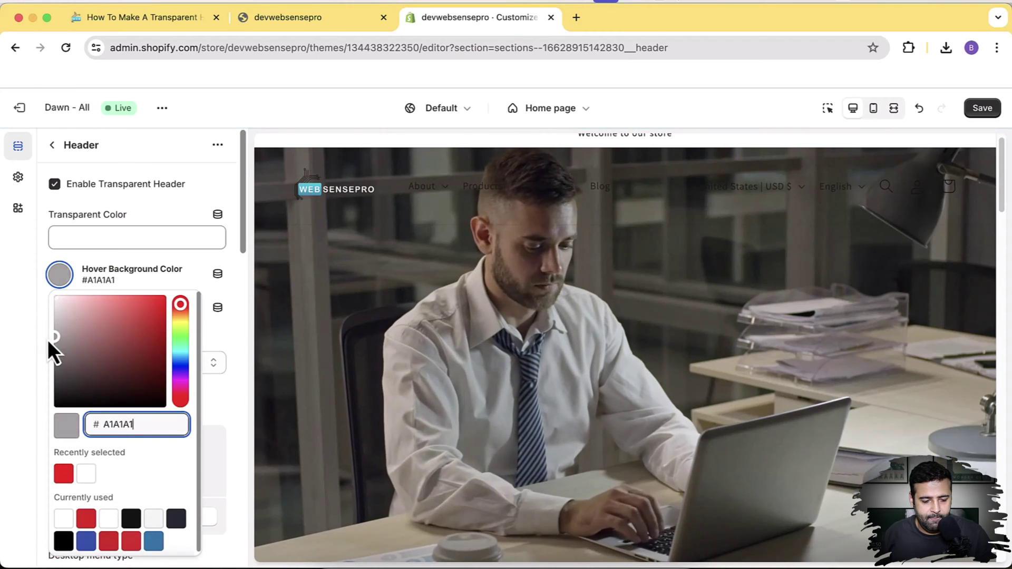
click(224, 298)
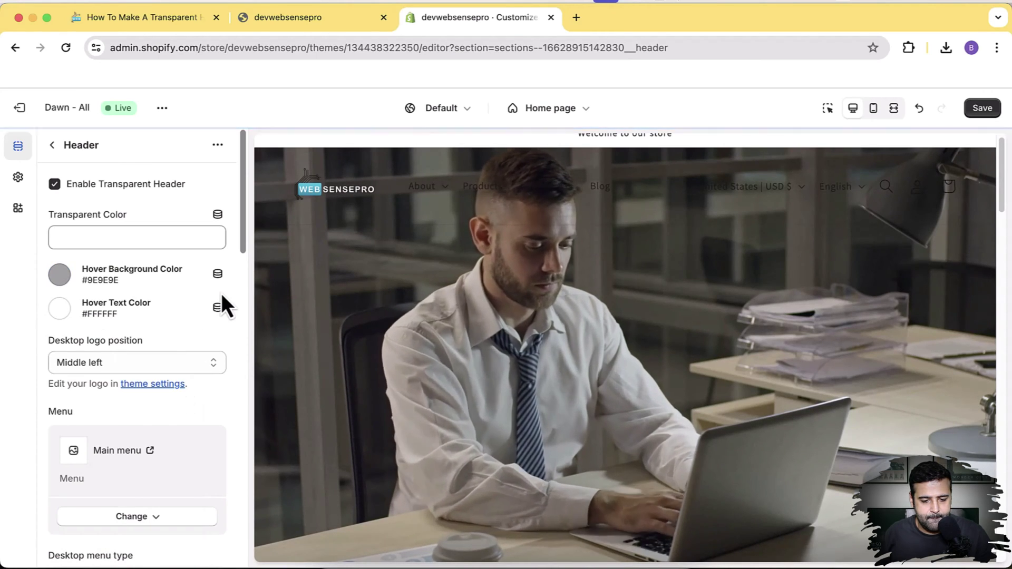
click(121, 234)
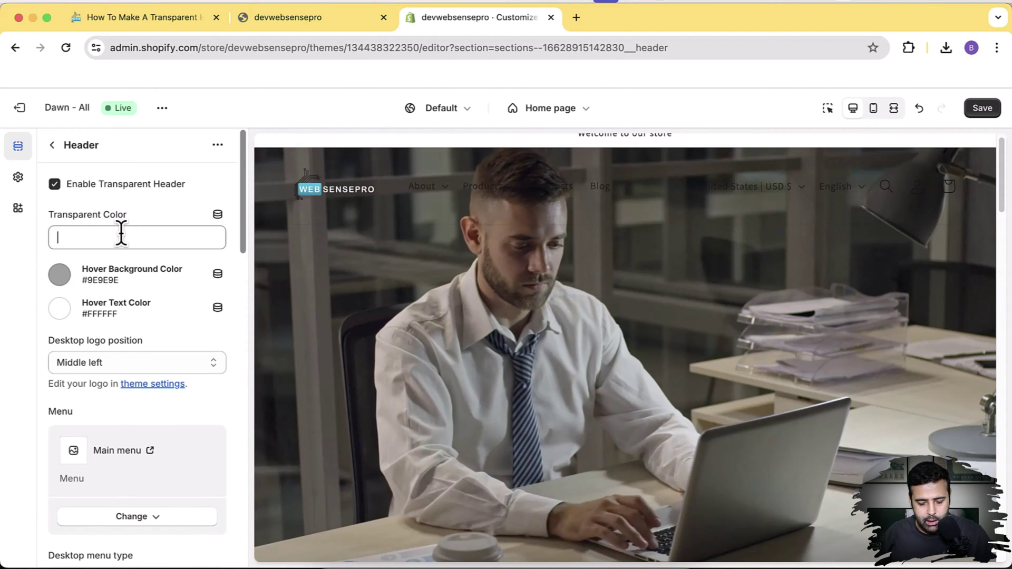
text(#fff)
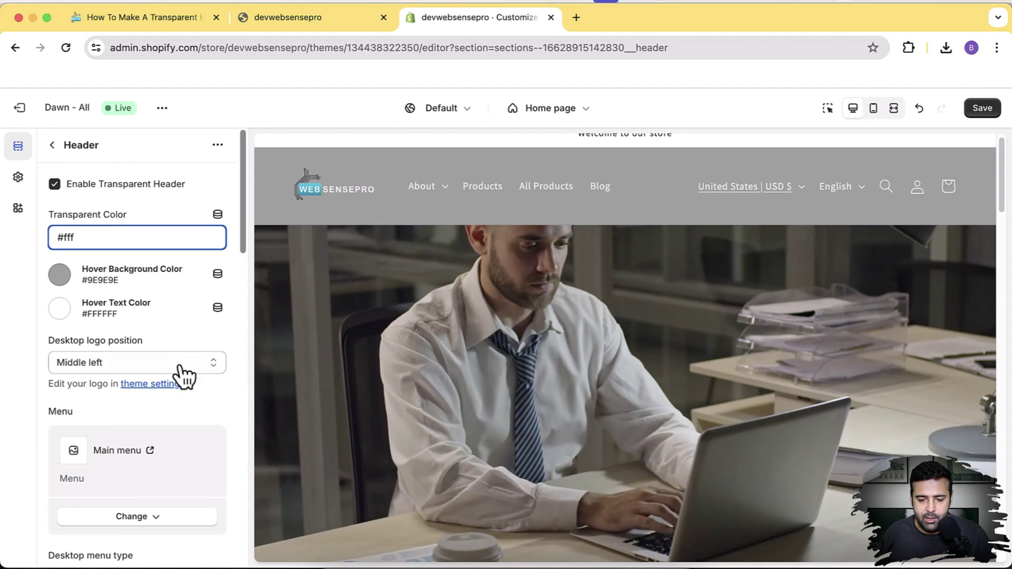
Try the desktop logo positions Top left, Top center and Middle center, and return the logo to Middle left.
click(179, 374)
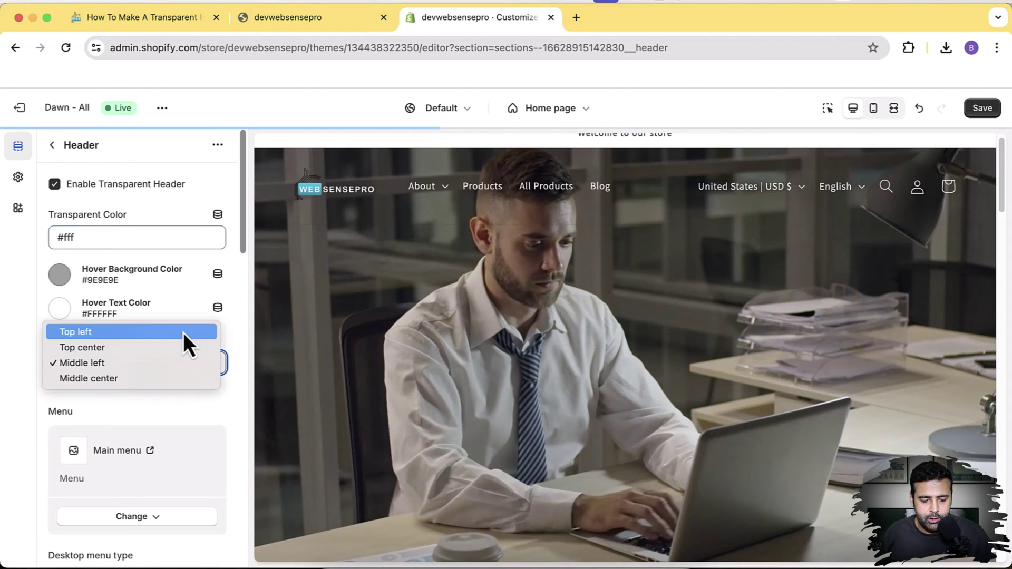
click(182, 333)
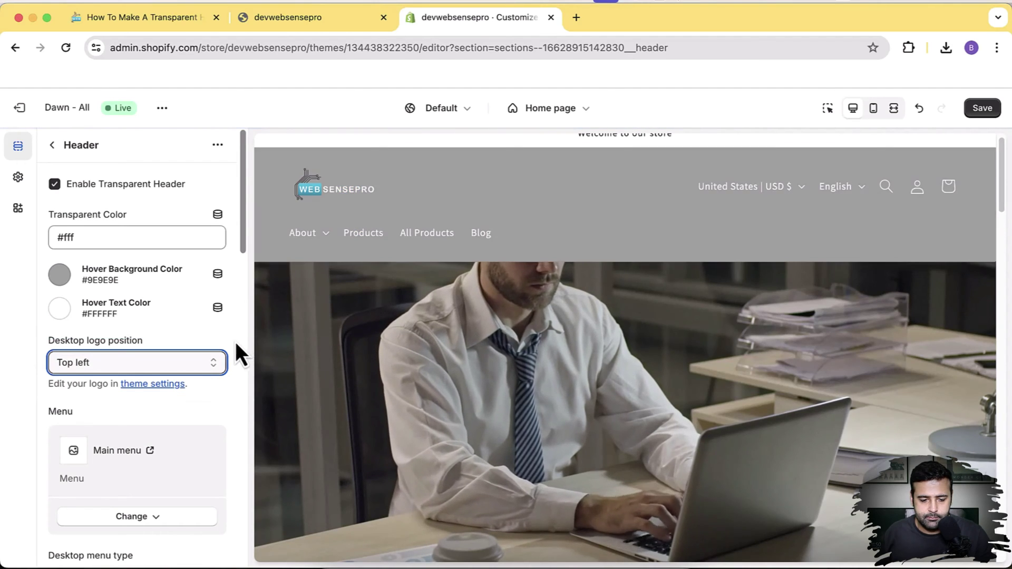
click(200, 361)
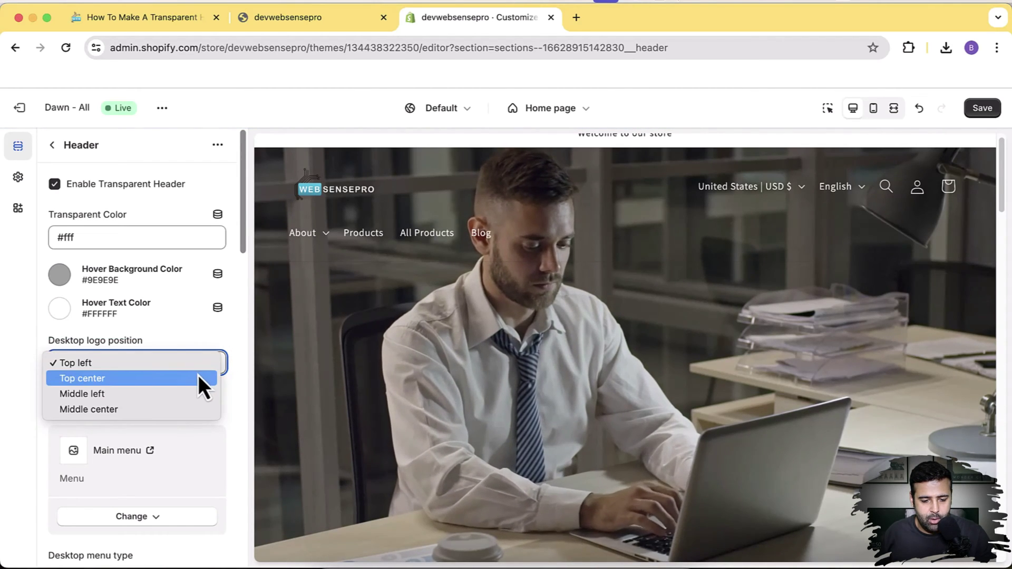
click(198, 377)
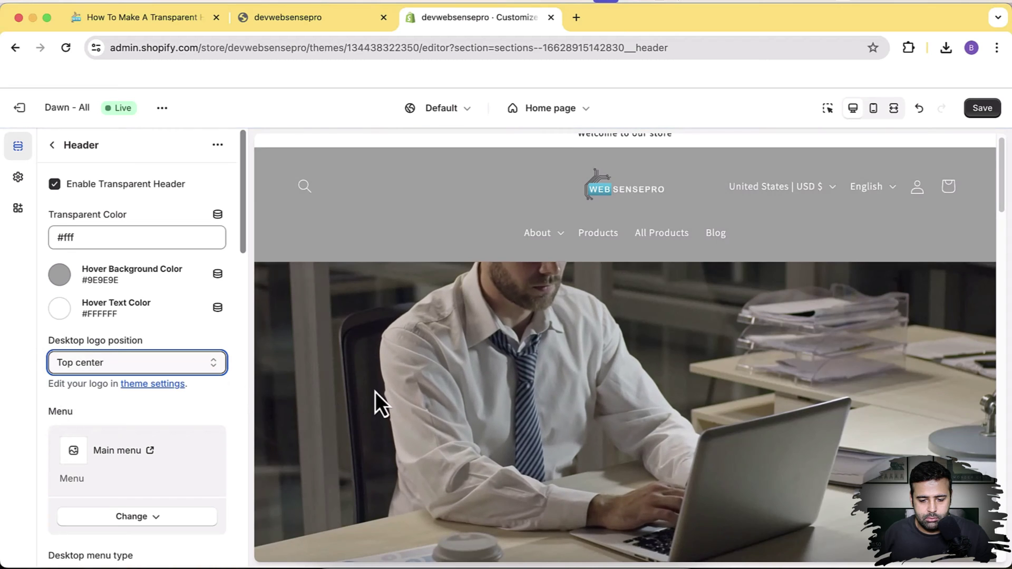
click(214, 361)
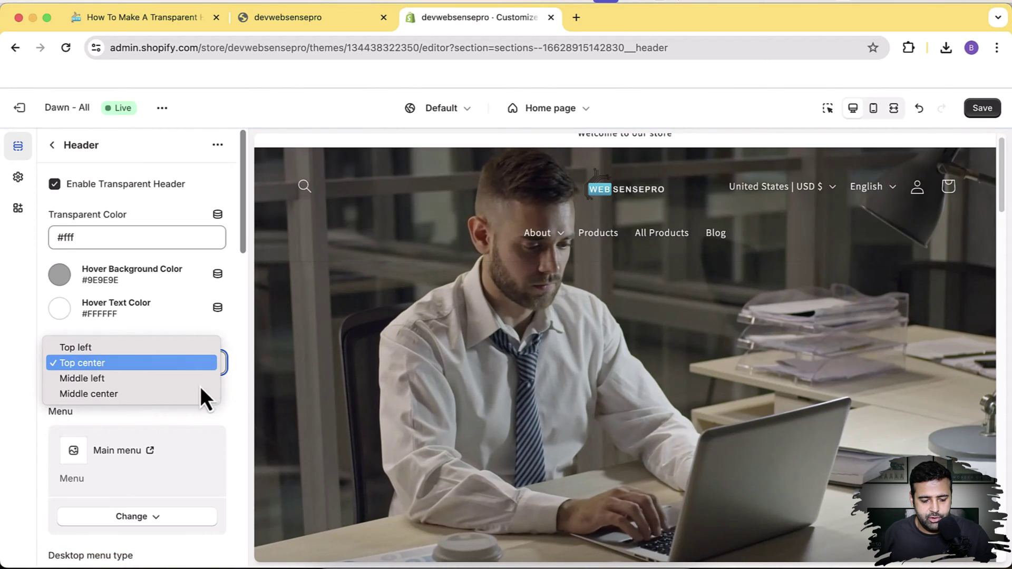
click(203, 394)
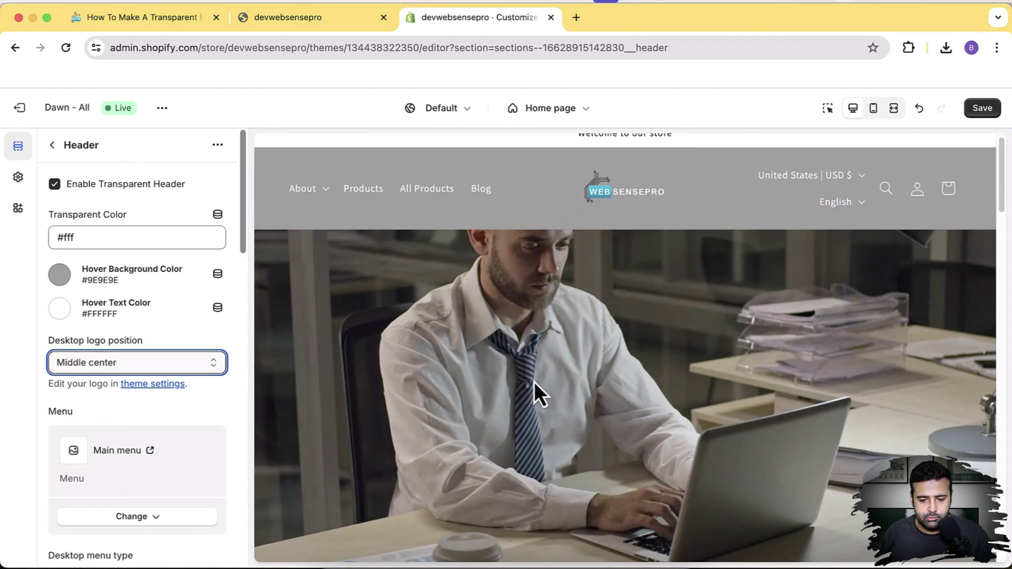
click(217, 367)
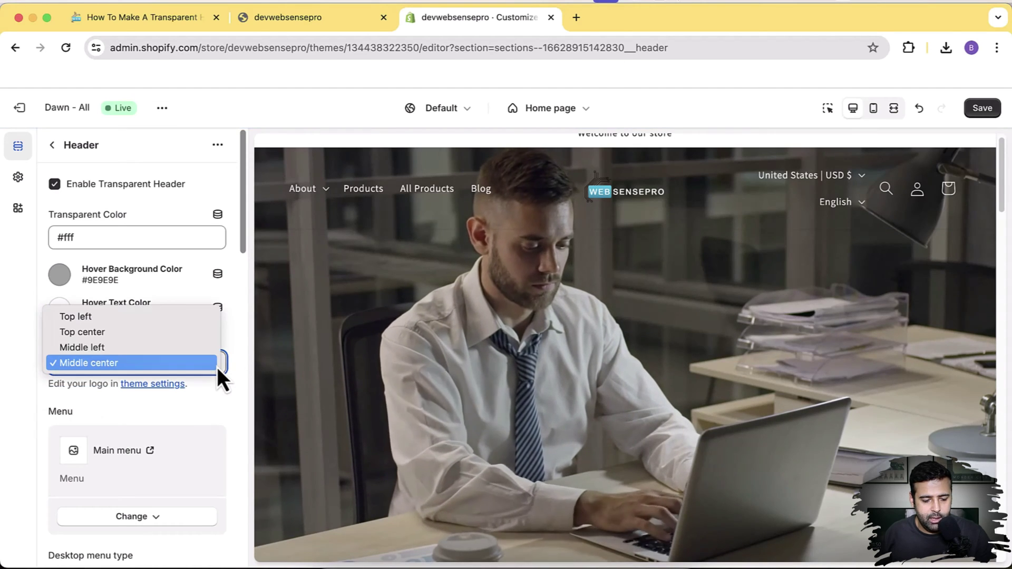
key(Up)
key(Up)
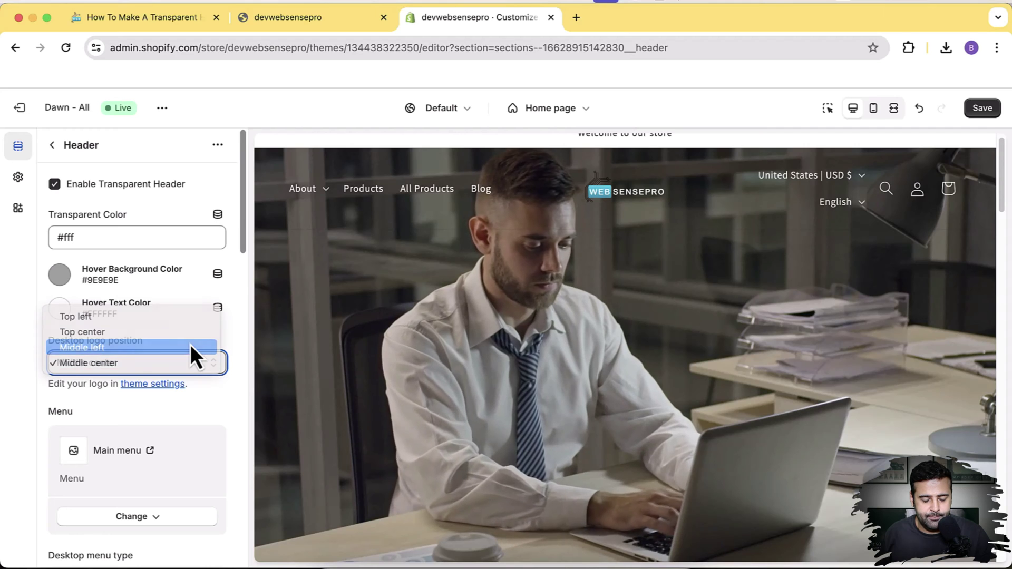
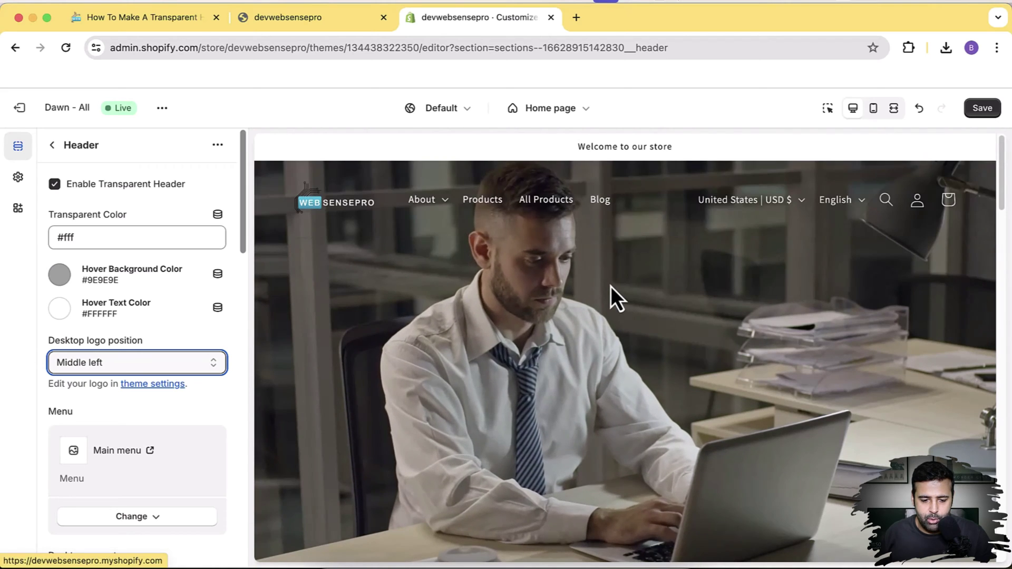
Check the header in the scrolled home page preview and open the theme settings.
scroll(611, 286, down, 5)
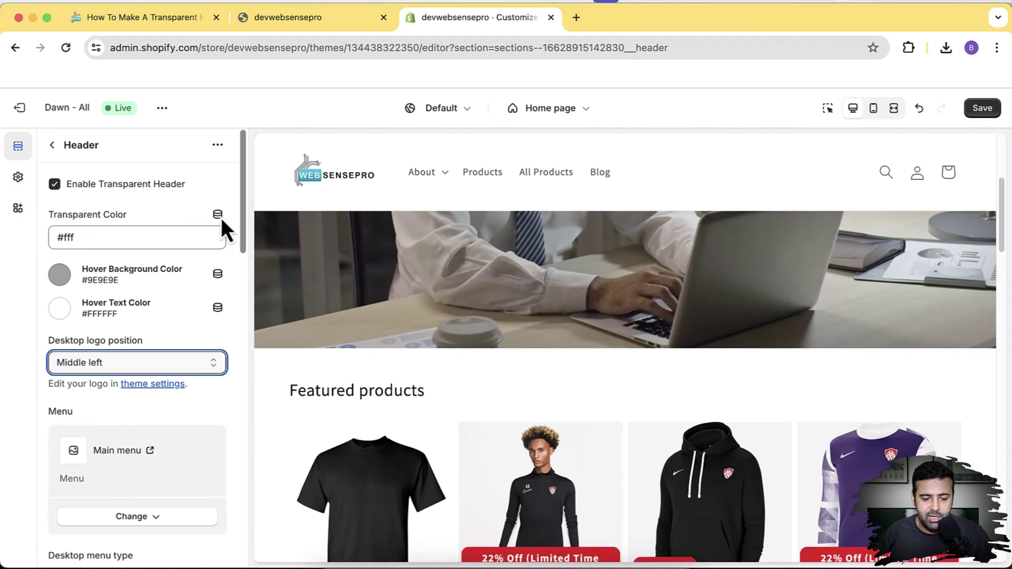
click(18, 177)
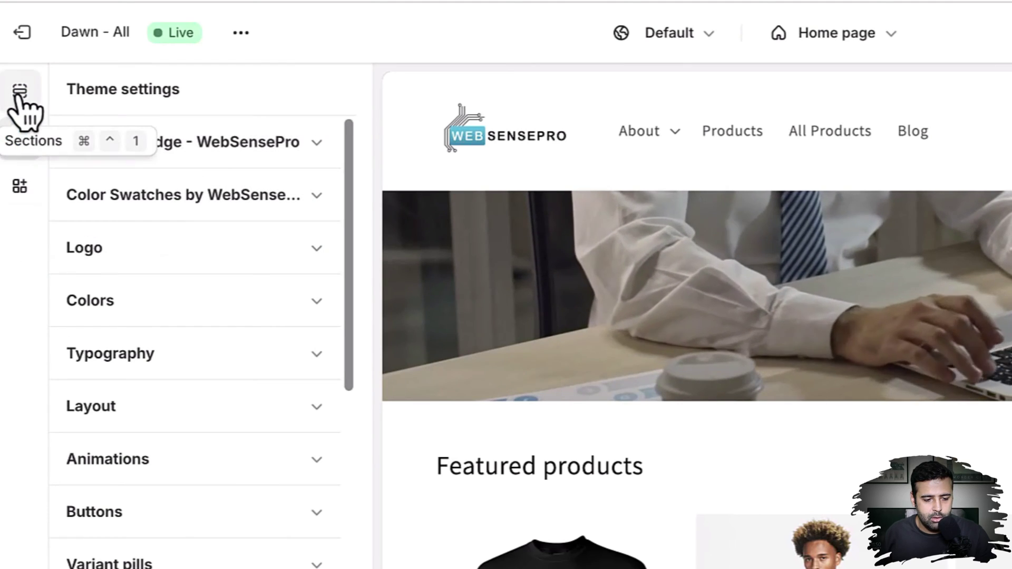
Examine the Logo and Logo Transparent images in the theme's Logo settings.
click(295, 258)
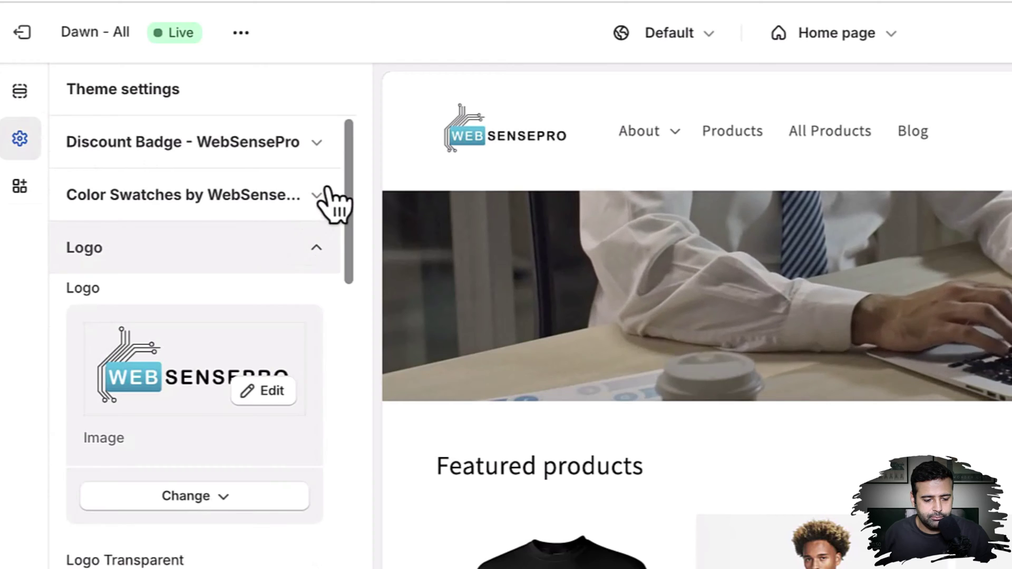
scroll(335, 200, down, 3)
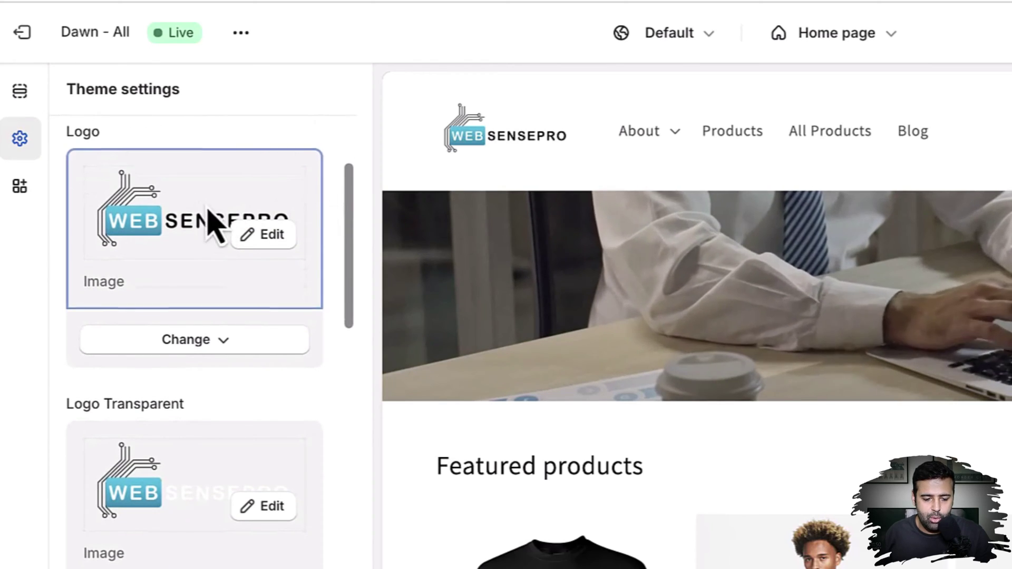
drag(348, 276, 348, 293)
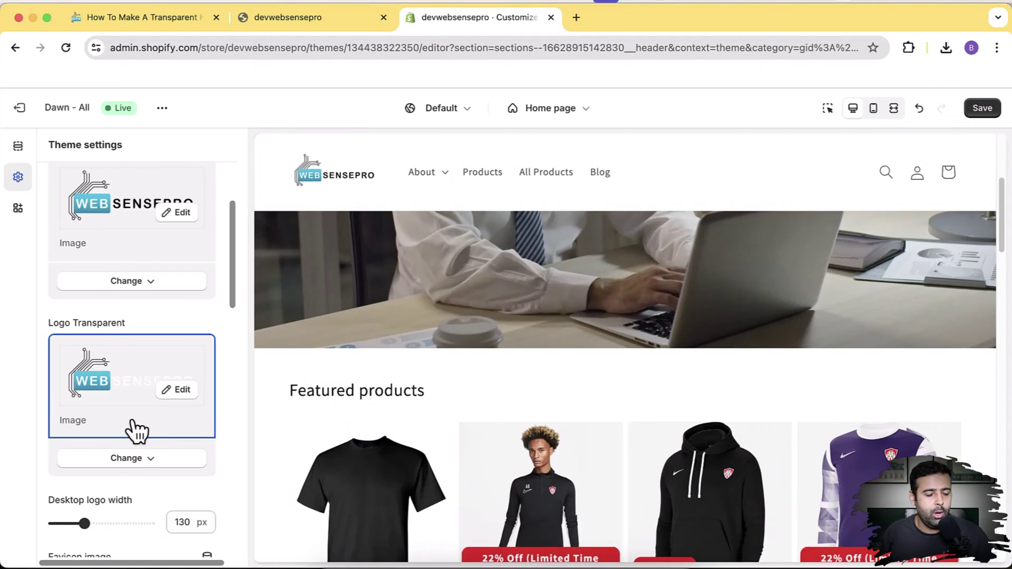
Load the store's admin at devwebsensepro.myshopify.com/admin using the copied storefront address, leaving the theme editor without saving.
click(287, 28)
click(278, 49)
key(cmd+c)
click(479, 21)
click(498, 48)
key(cmd+v)
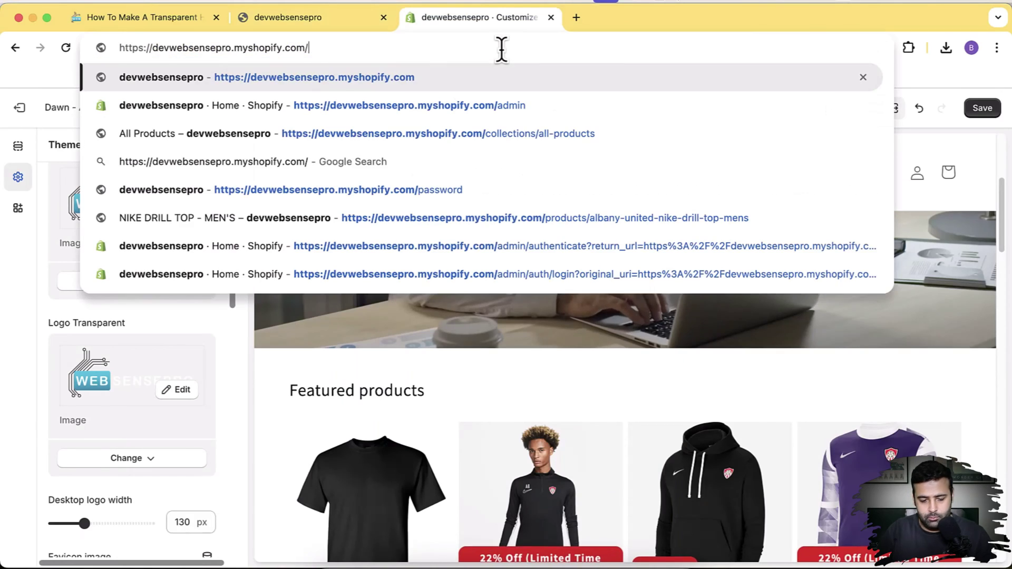
text(admin)
key(Return)
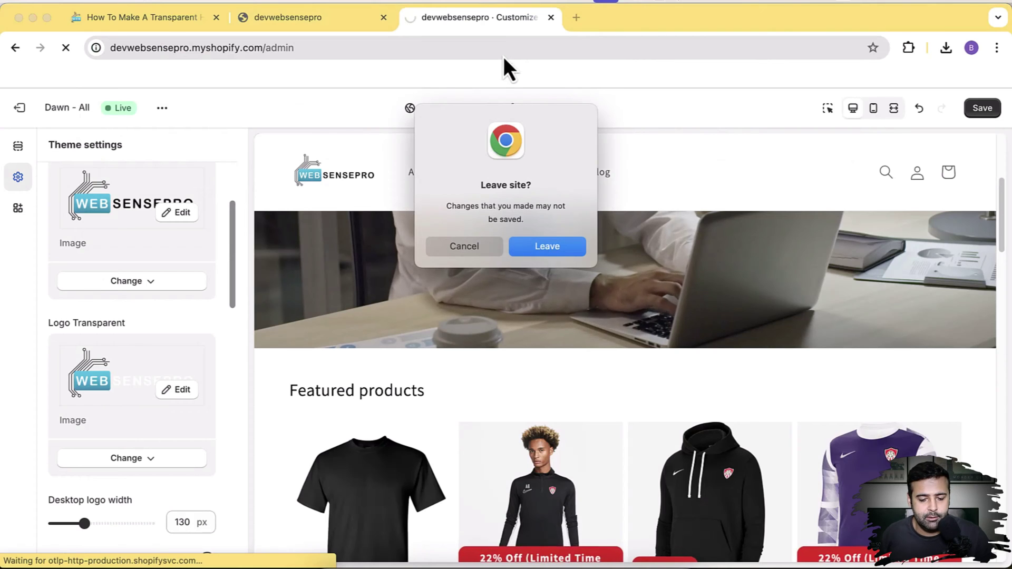
click(543, 247)
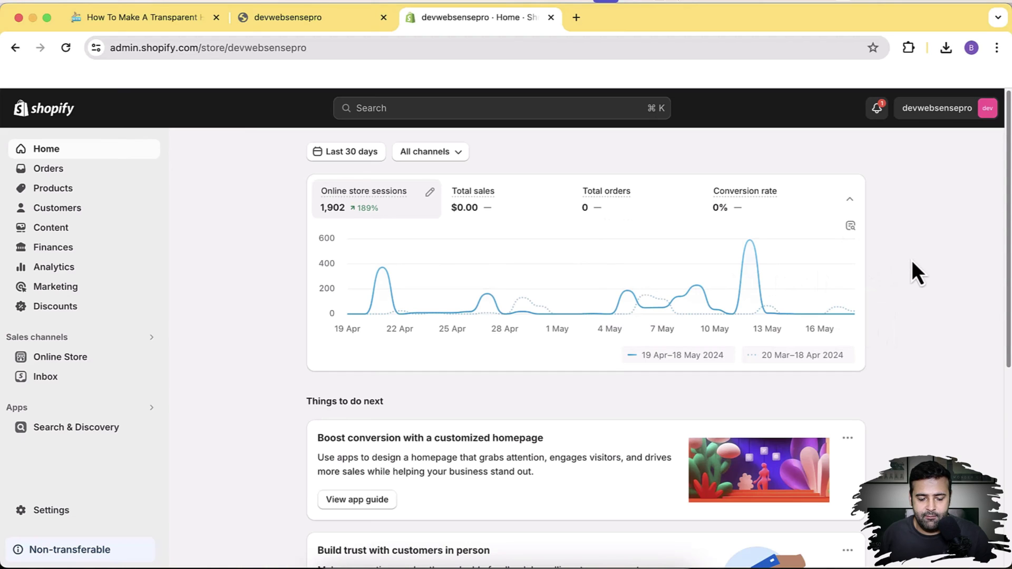
Add the free Dawn theme by Shopify to the theme library from the Online Store's popular free themes.
click(89, 360)
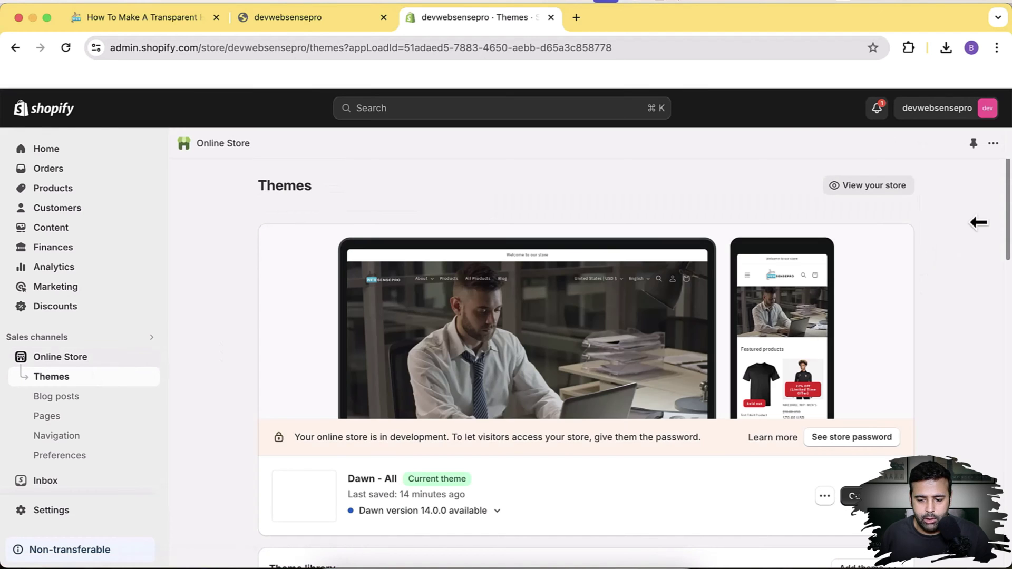
drag(1008, 203, 1008, 459)
scroll(586, 348, down, 1)
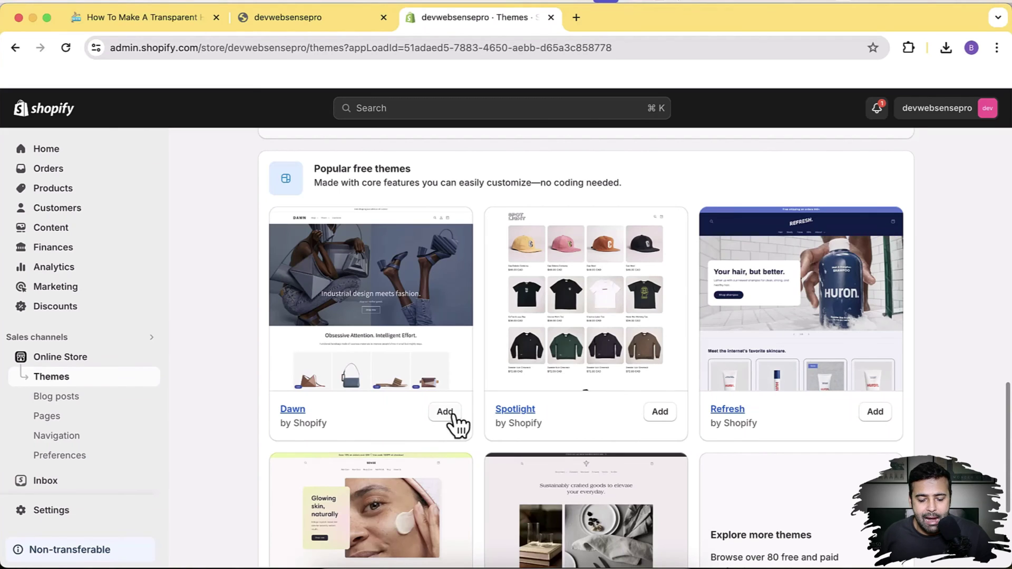
click(446, 413)
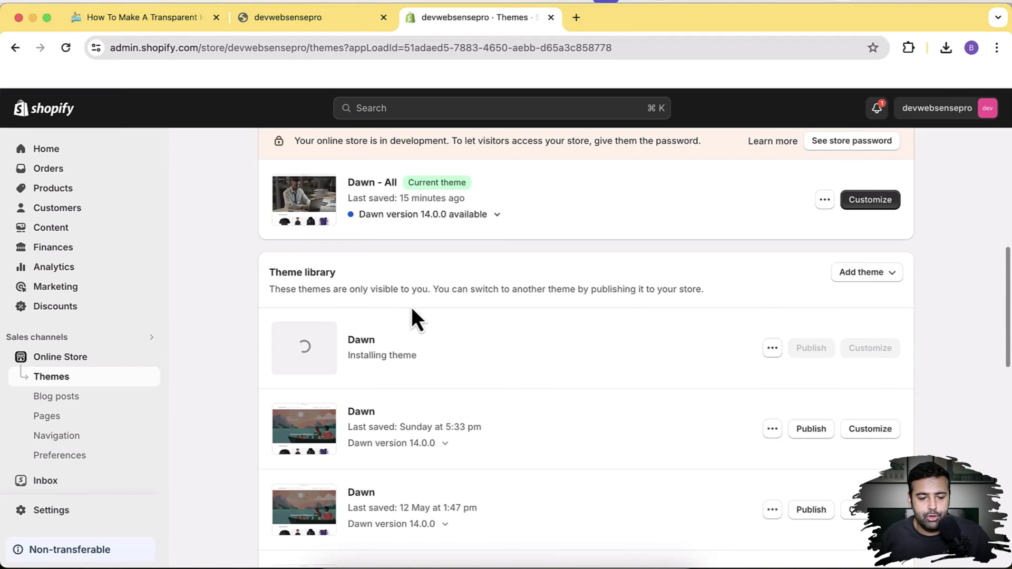
Check the header on the storefront home page while scrolled, and on the NIKE DRILL TOP - MEN'S product page.
click(305, 27)
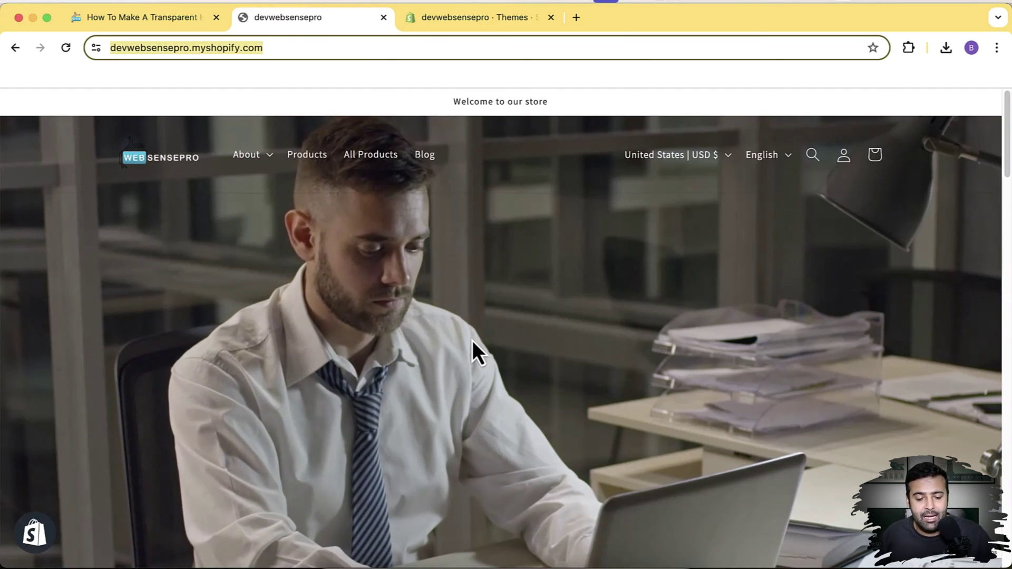
scroll(472, 341, down, 10)
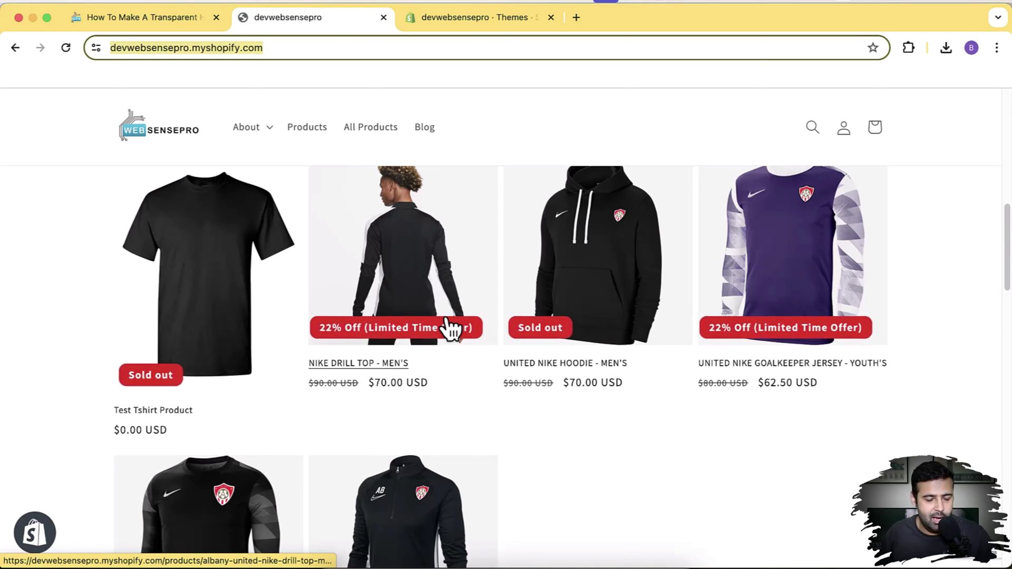
click(430, 264)
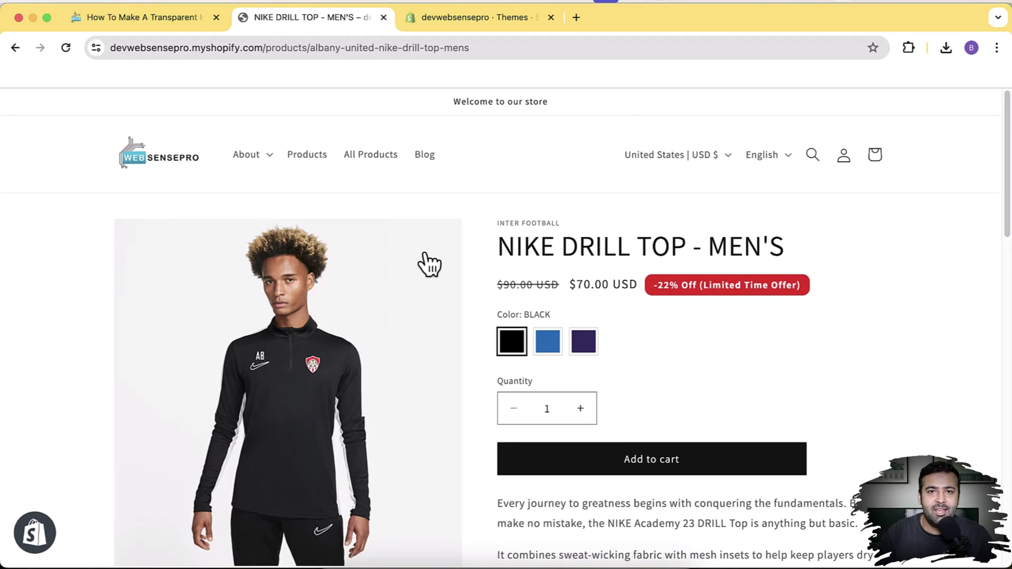
Publish the just-added Dawn theme in place of Dawn - All.
click(464, 17)
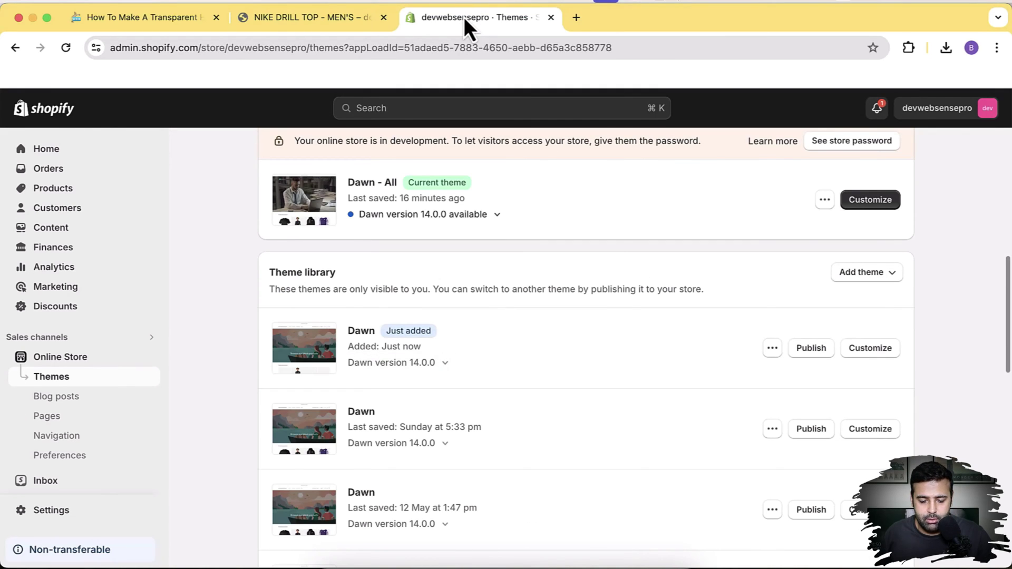
click(812, 348)
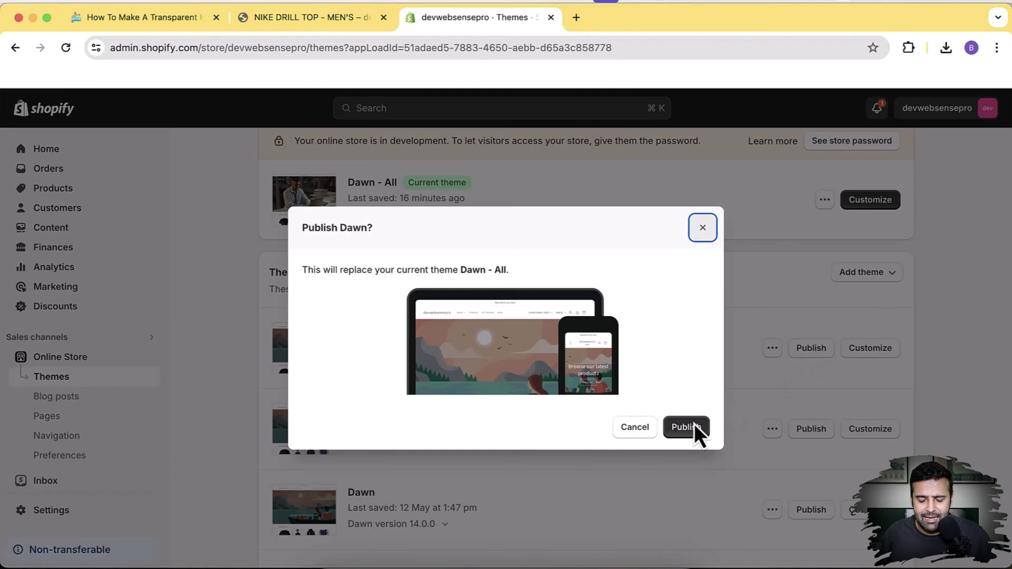
click(686, 430)
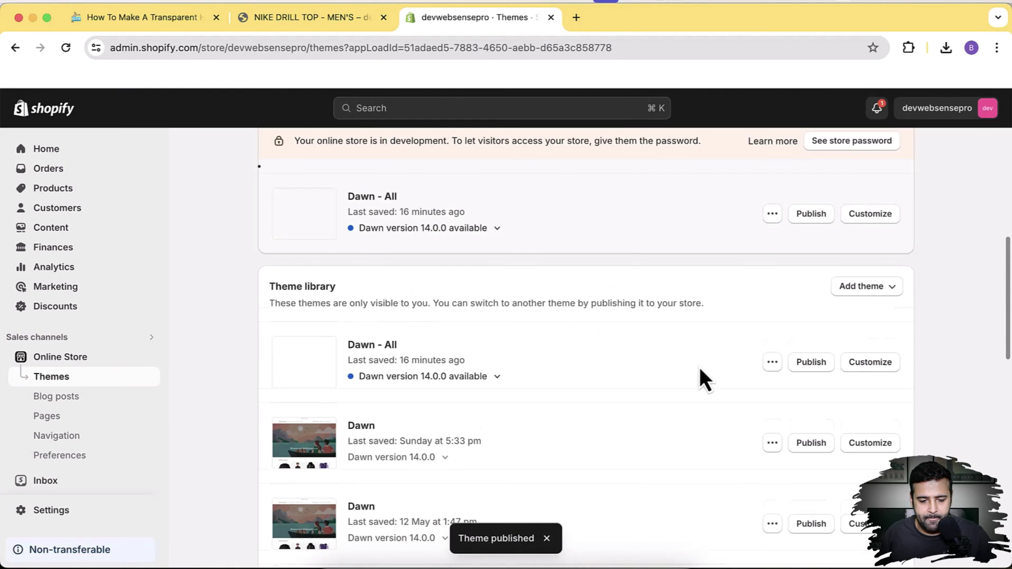
Preview the published Dawn theme, close the old product page tab and inspect the default home page header.
scroll(700, 368, up, 3)
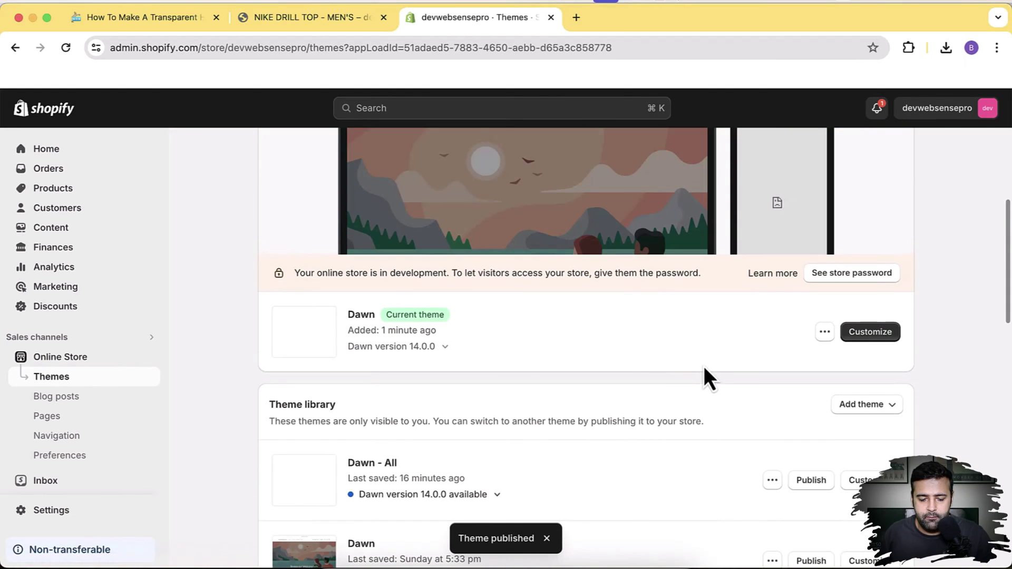
click(824, 333)
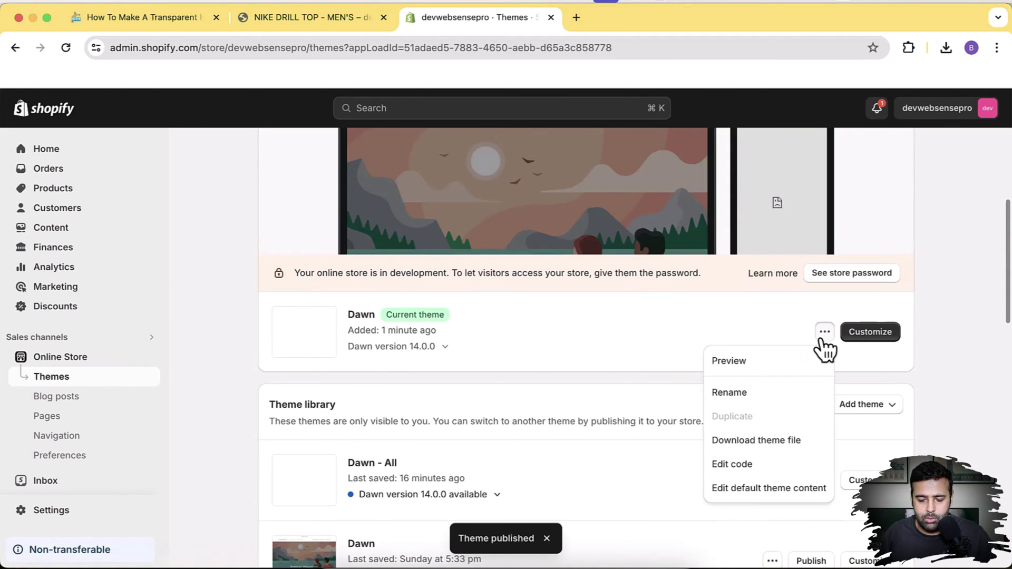
click(808, 359)
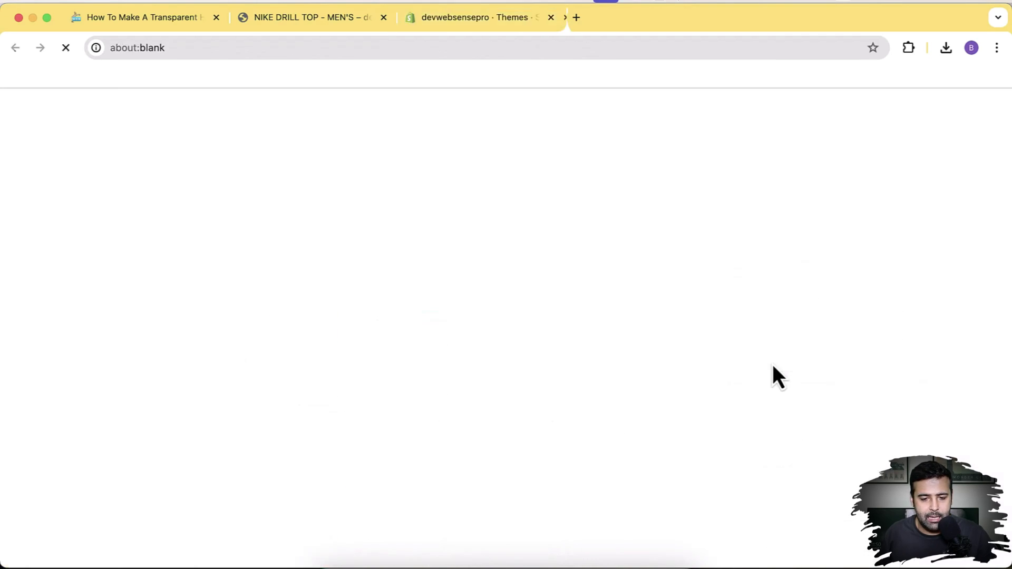
drag(612, 18, 474, 21)
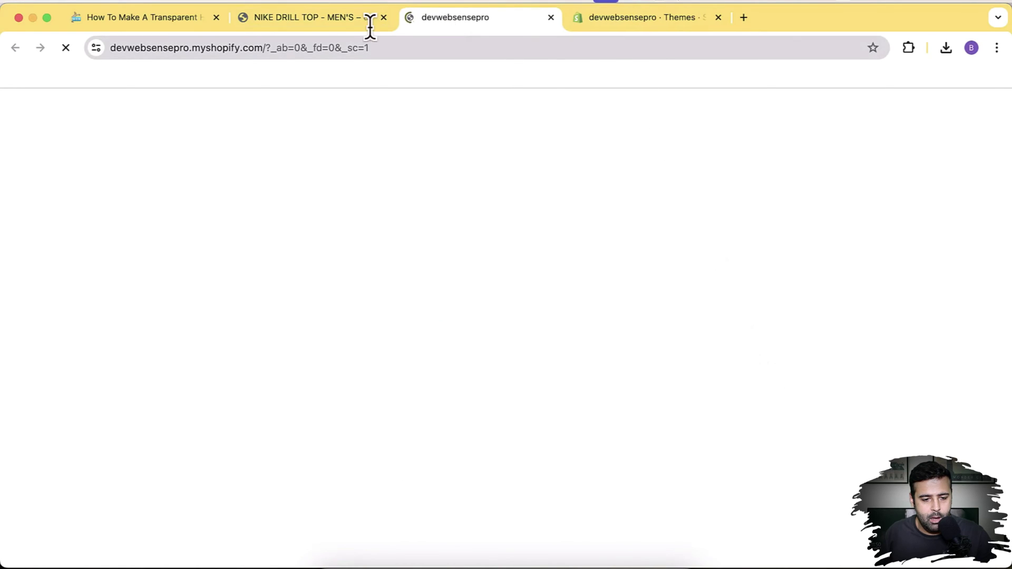
click(340, 24)
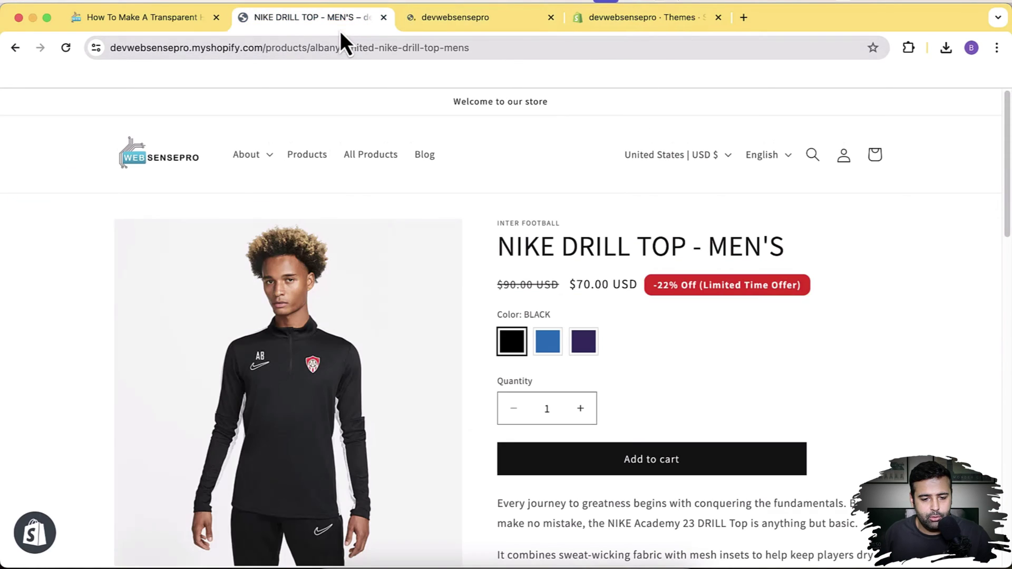
click(384, 20)
drag(1009, 132, 1010, 287)
scroll(1010, 192, up, 5)
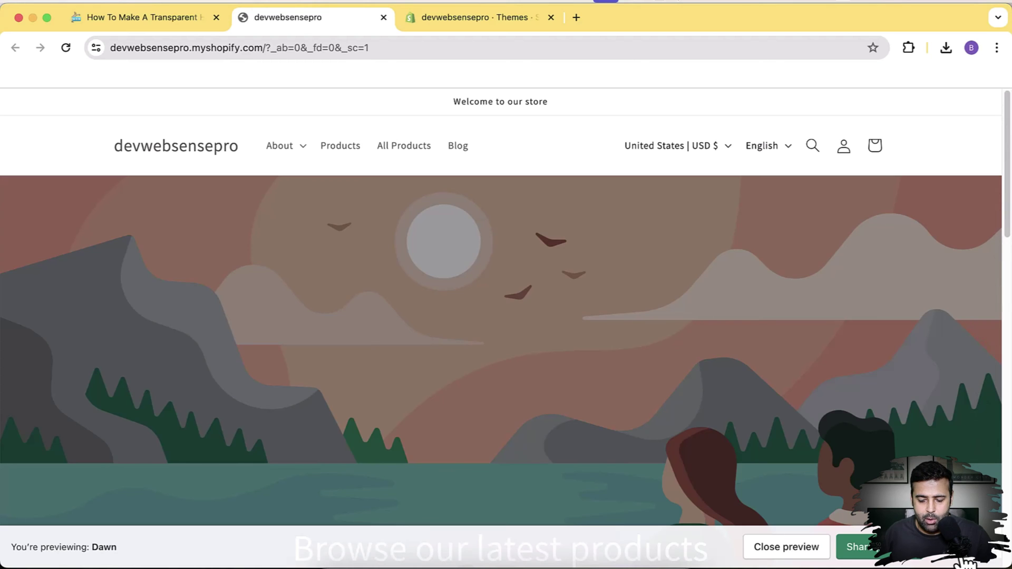
Return to the Themes page and open the code editor for the current Dawn theme.
click(463, 21)
click(947, 295)
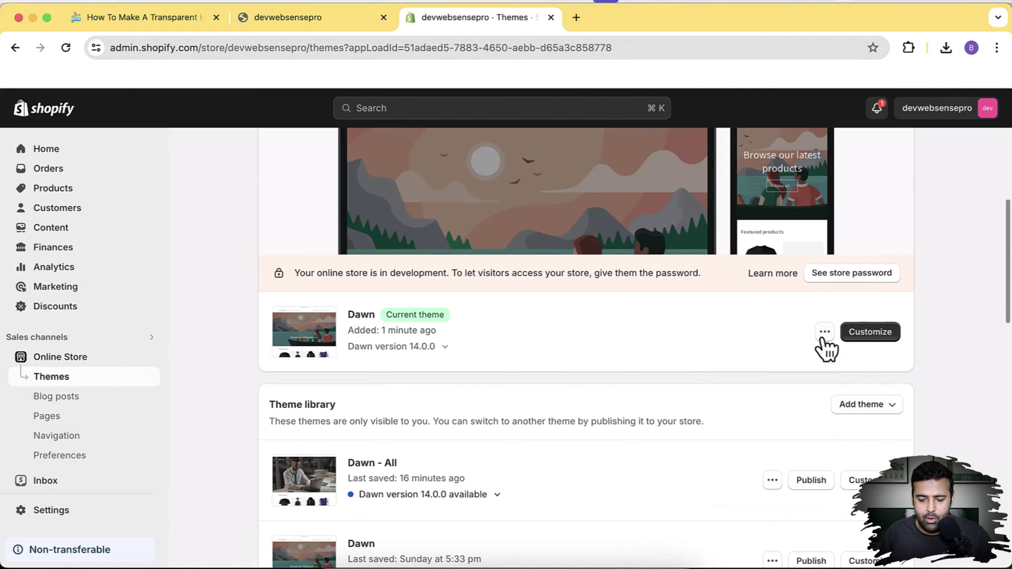
click(825, 333)
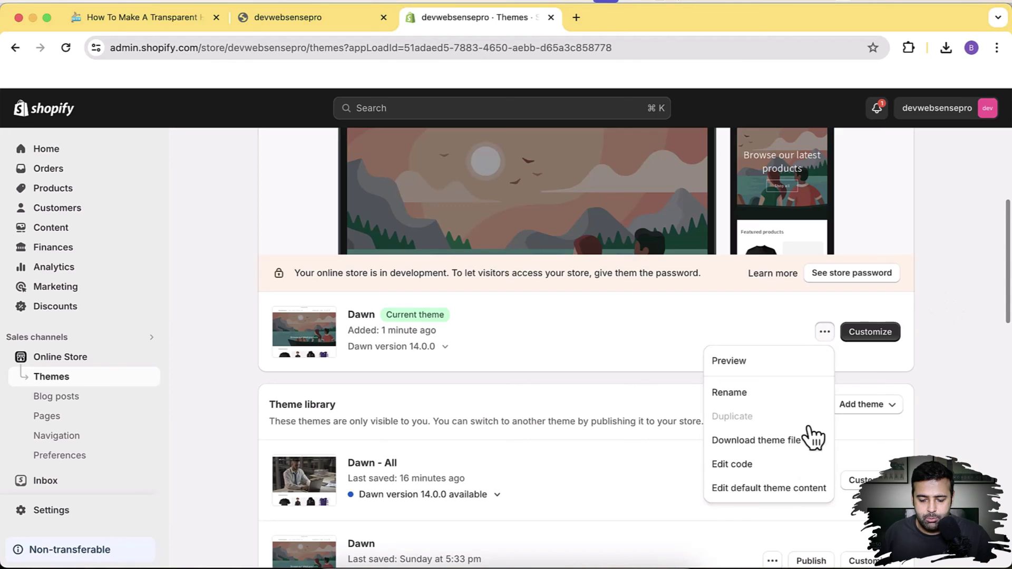
click(801, 472)
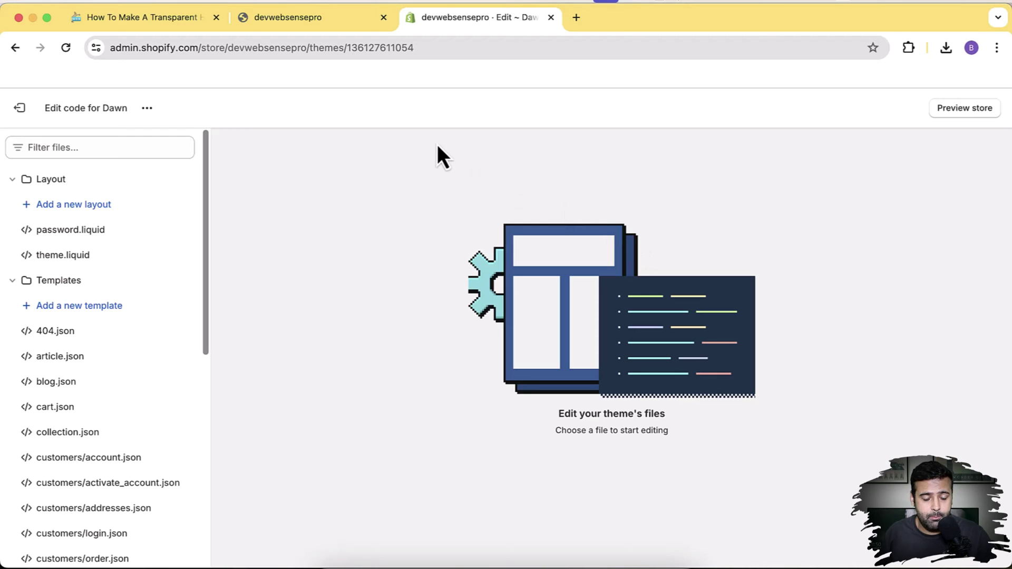
Copy the Step 1 header.liquid replacement code from the WebSensePro transparent header tutorial.
click(167, 24)
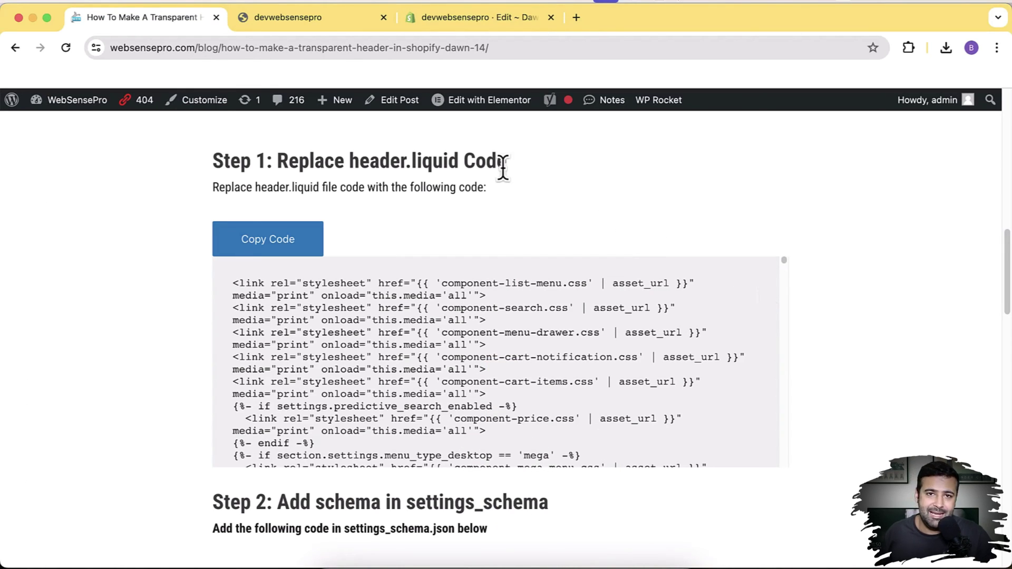
scroll(504, 169, down, 5)
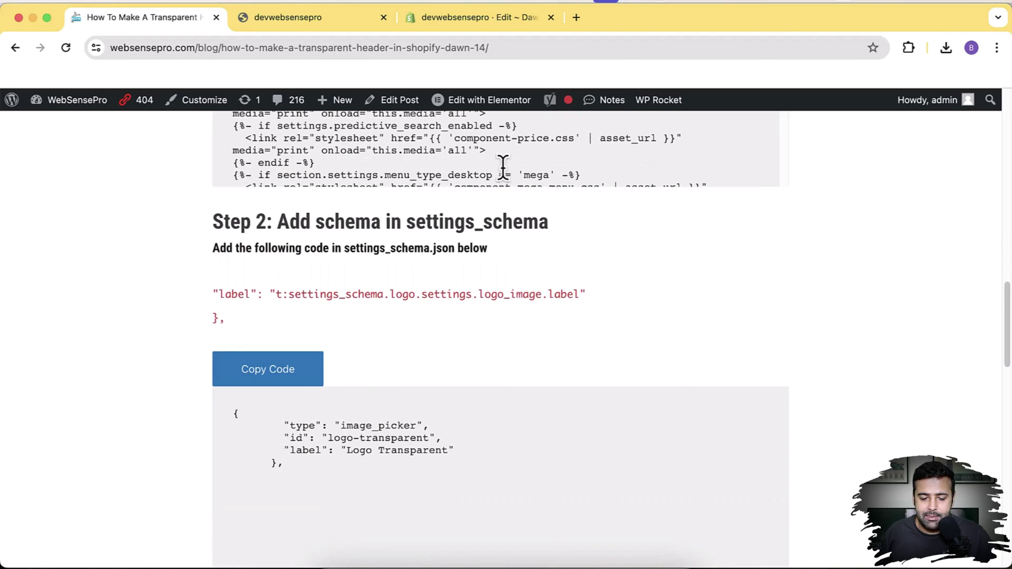
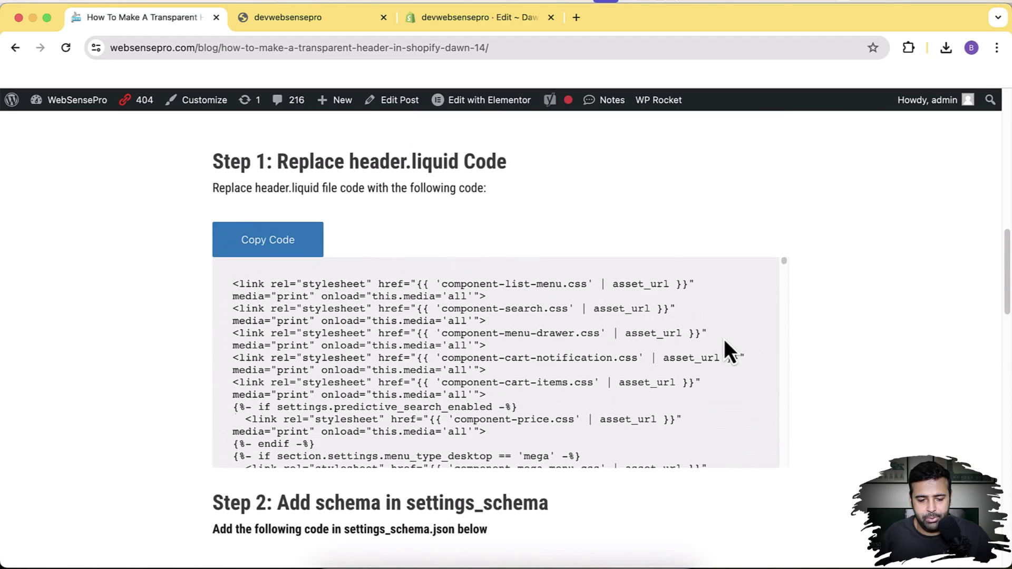
click(305, 285)
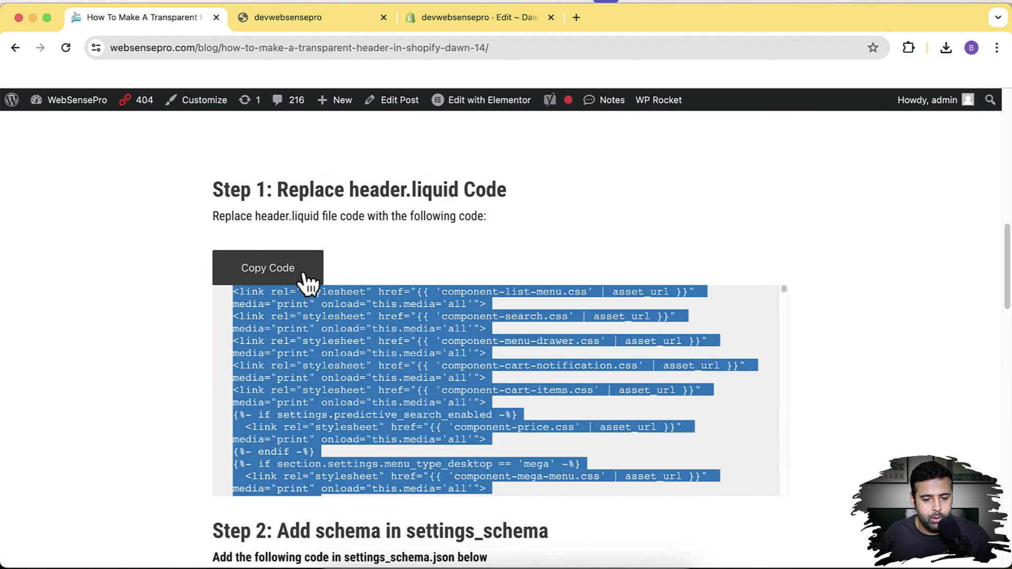
Filter the Dawn theme files by "header", open header.liquid and delete all of its code.
click(482, 20)
click(118, 144)
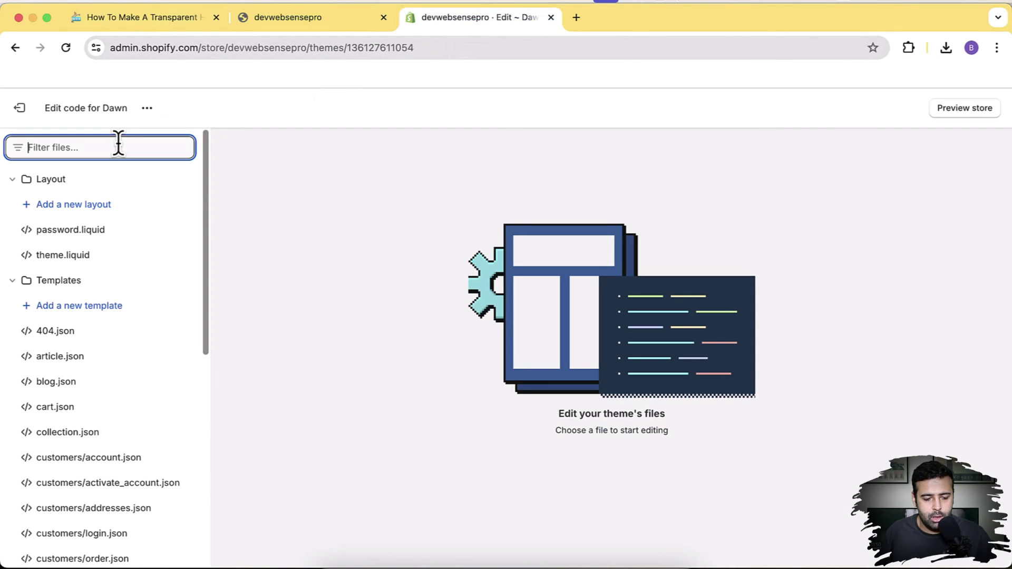
text(header)
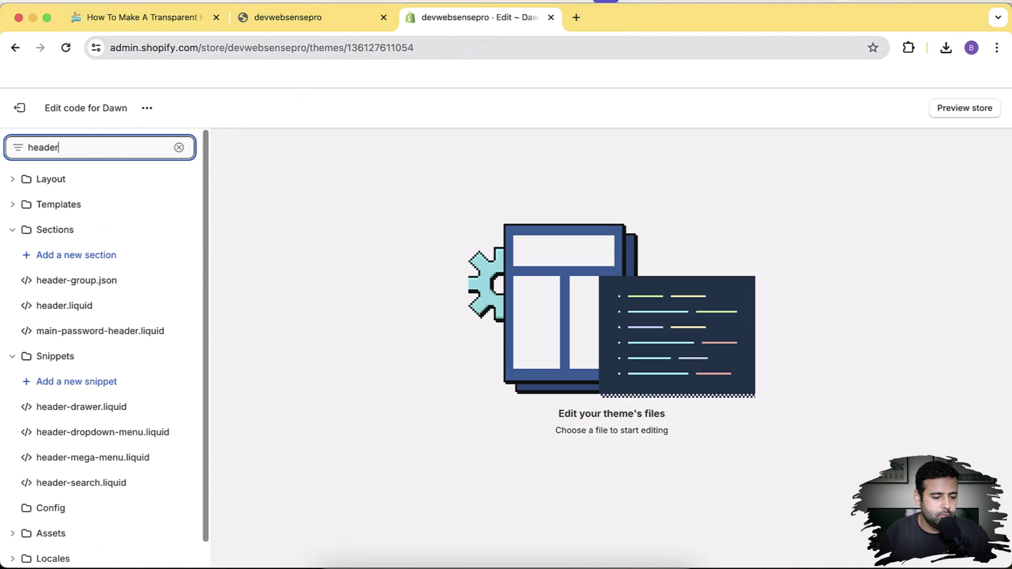
click(108, 311)
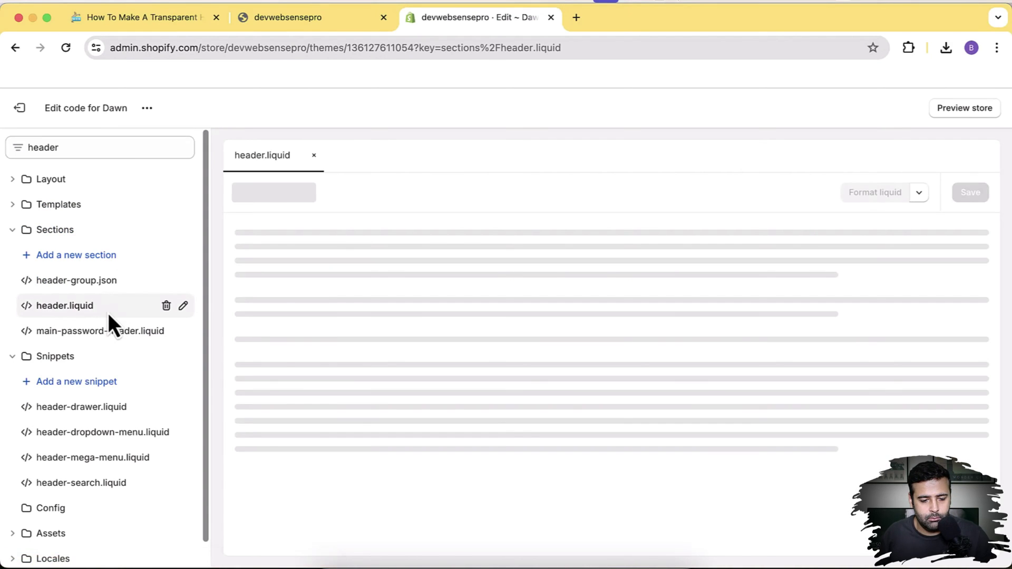
click(489, 314)
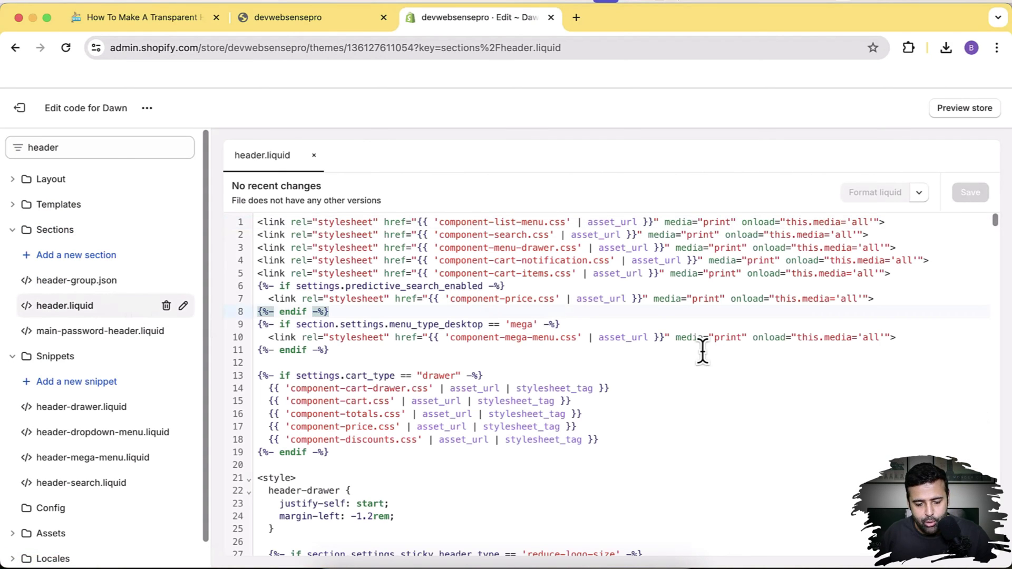
key(super+a)
key(BackSpace)
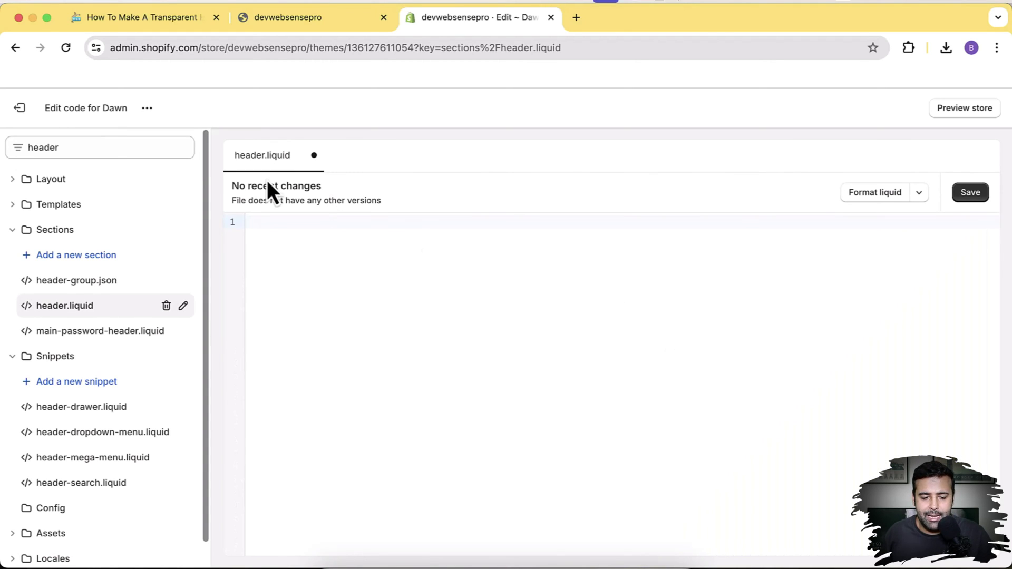
Paste the tutorial's Step 1 code into the empty header.liquid file and save it.
click(153, 20)
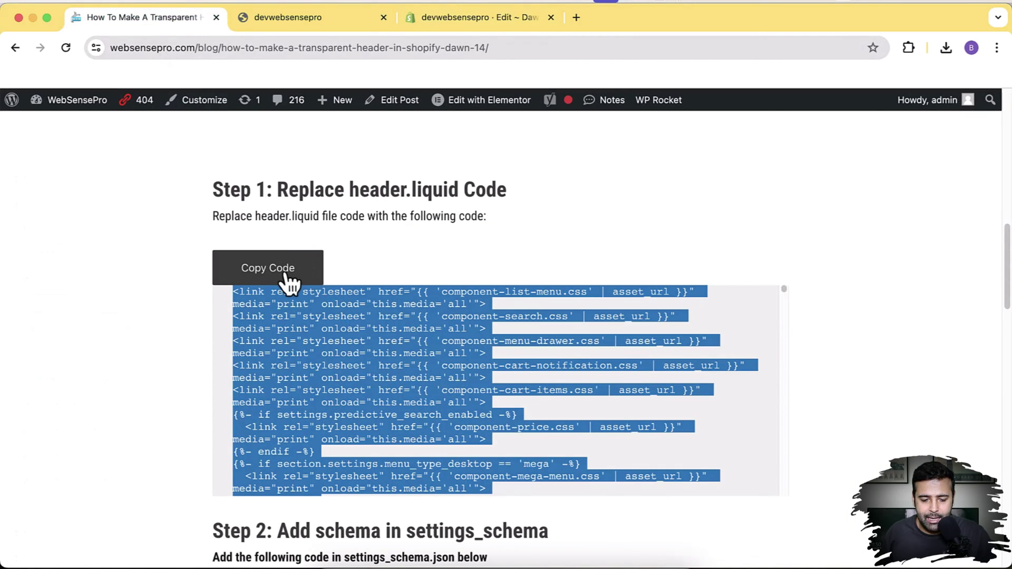
click(477, 20)
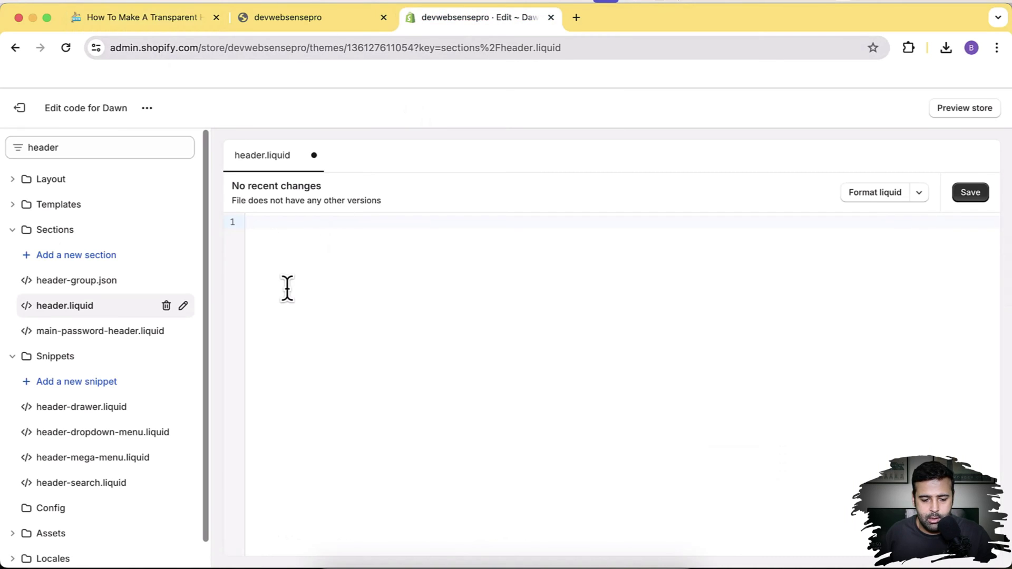
key(super+v)
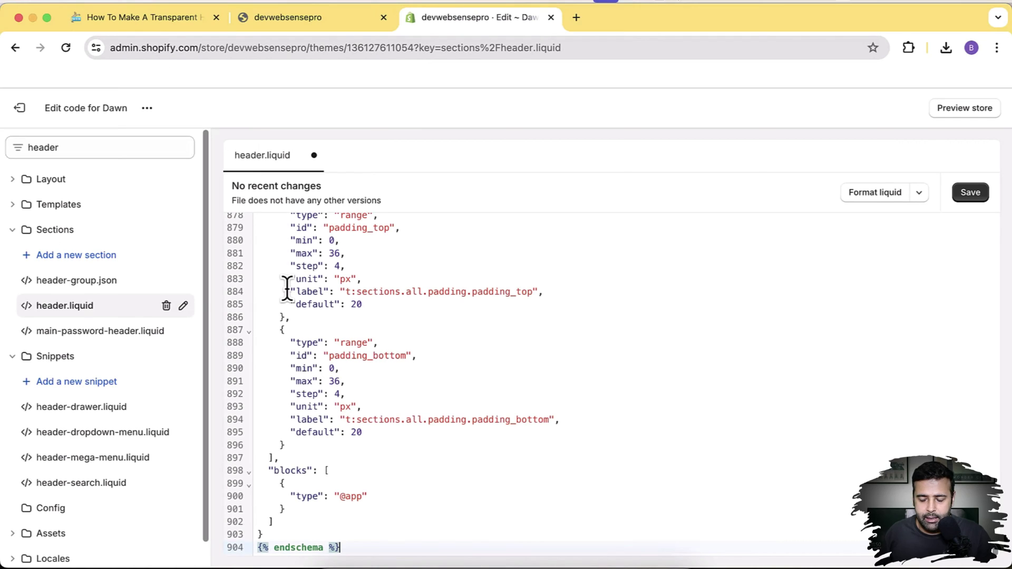
click(970, 193)
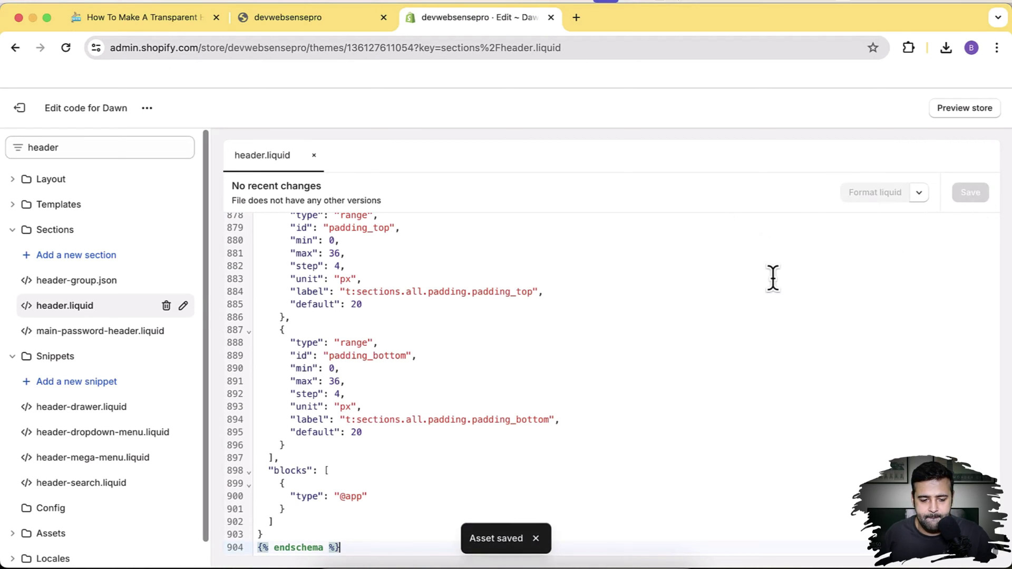
Read the tutorial's Step 2 instructions, filter the theme files by "settings" and open settings_schema.json.
click(170, 25)
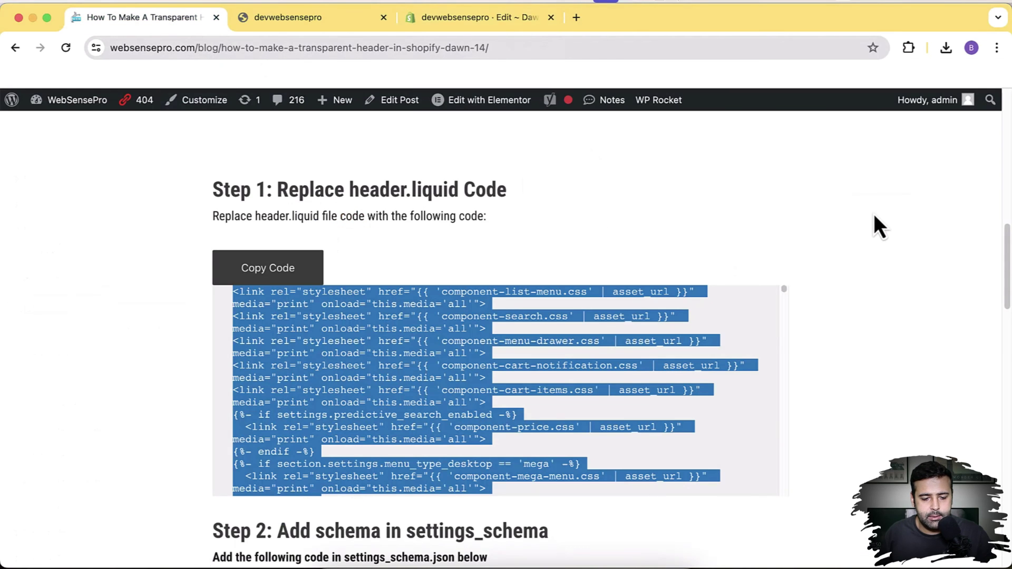
scroll(876, 217, down, 7)
click(382, 173)
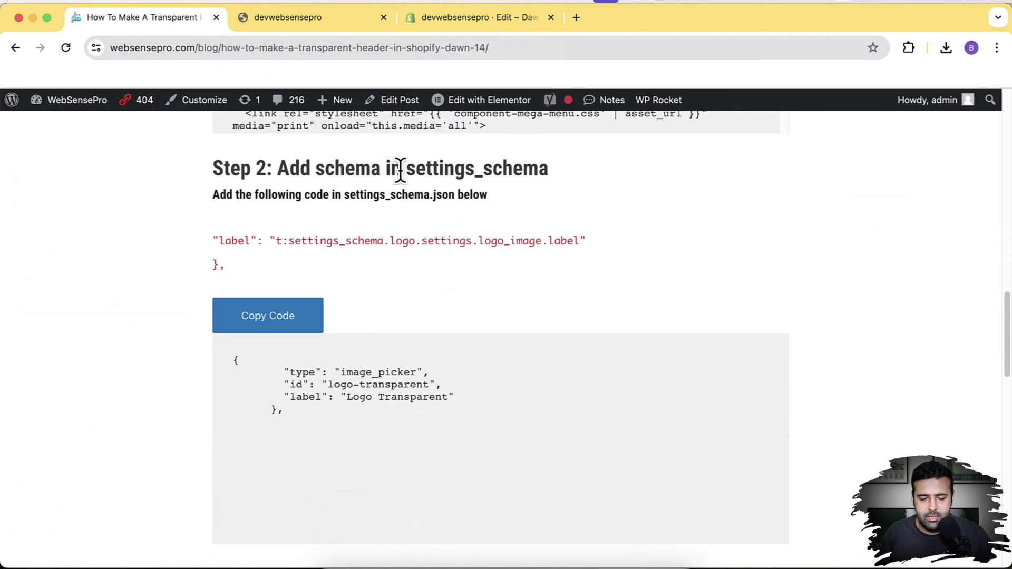
drag(409, 168, 562, 186)
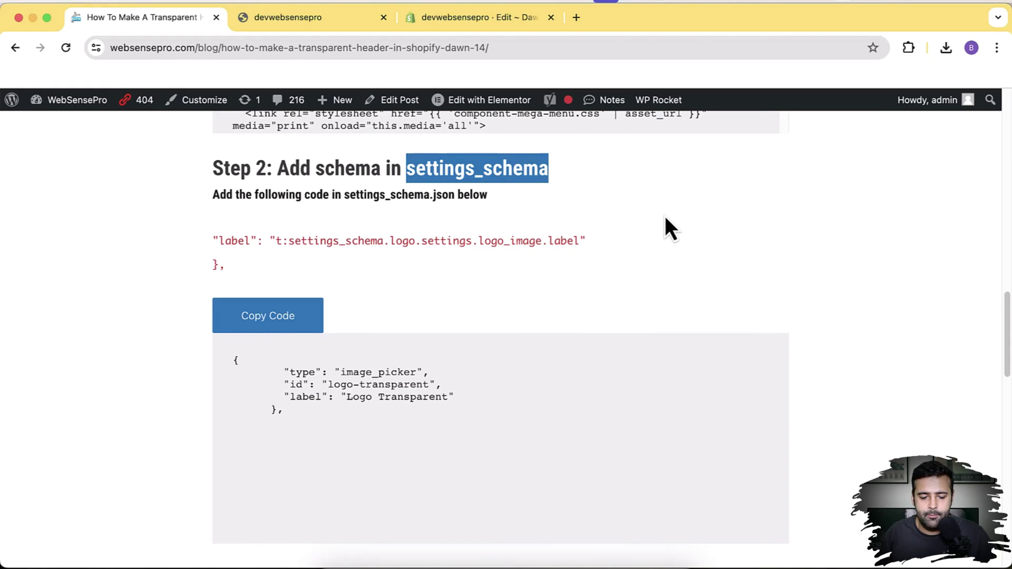
drag(213, 240, 552, 258)
click(546, 279)
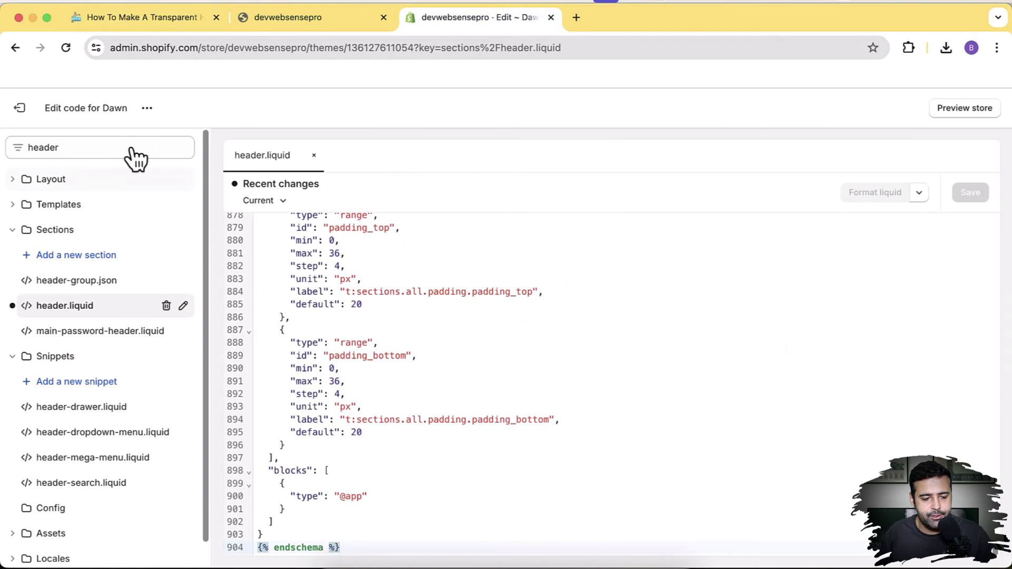
click(469, 18)
double_click(116, 149)
text(settgin)
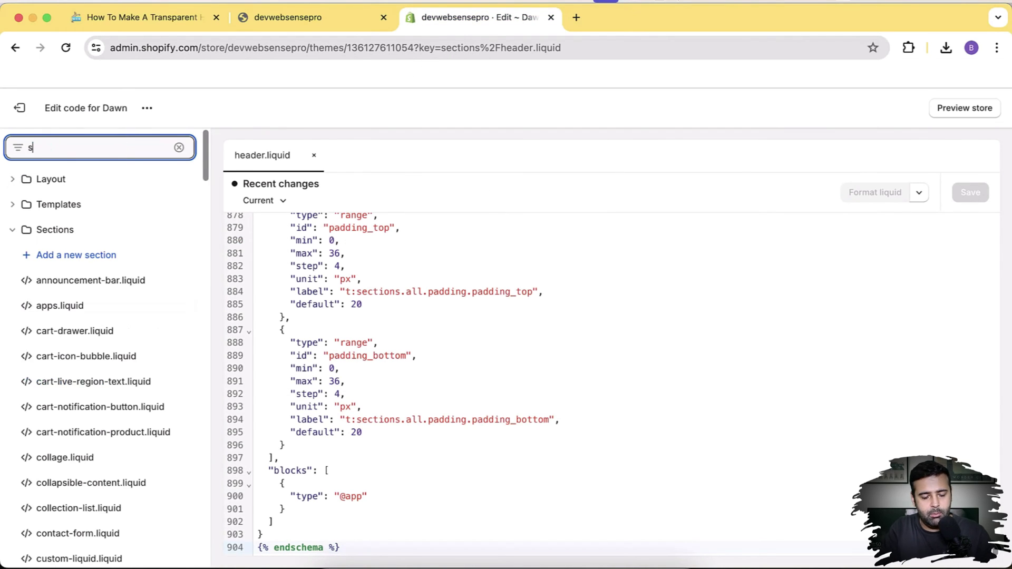
key(BackSpace)
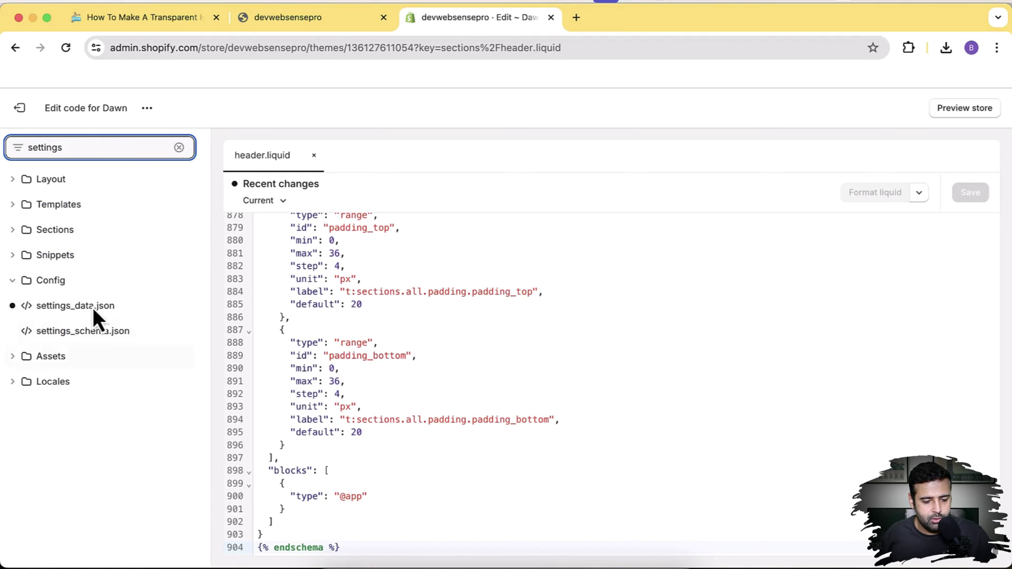
click(90, 334)
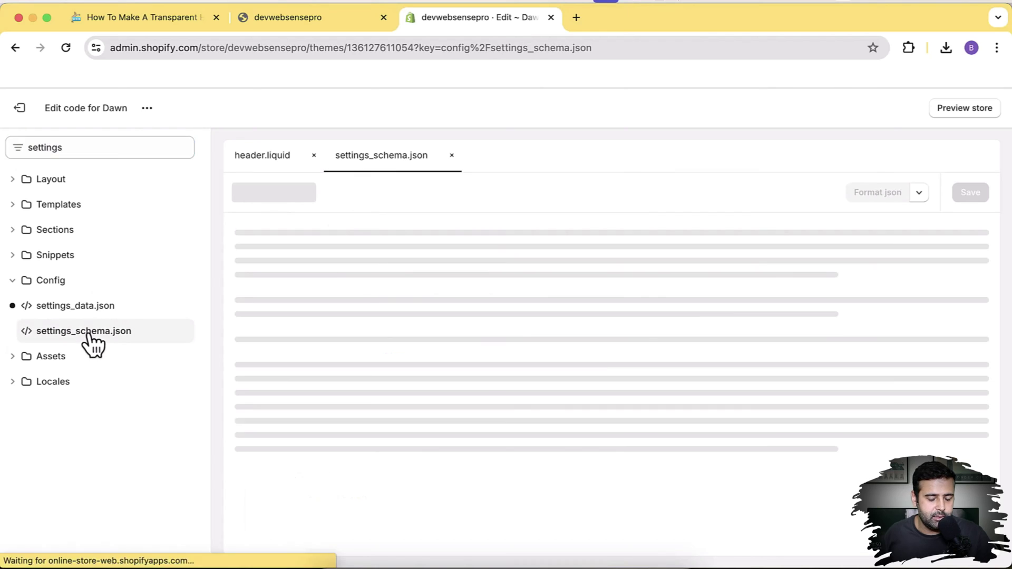
Copy the label t:settings_schema.logo.settings.logo_image.label from the tutorial and search for it in settings_schema.json.
click(165, 17)
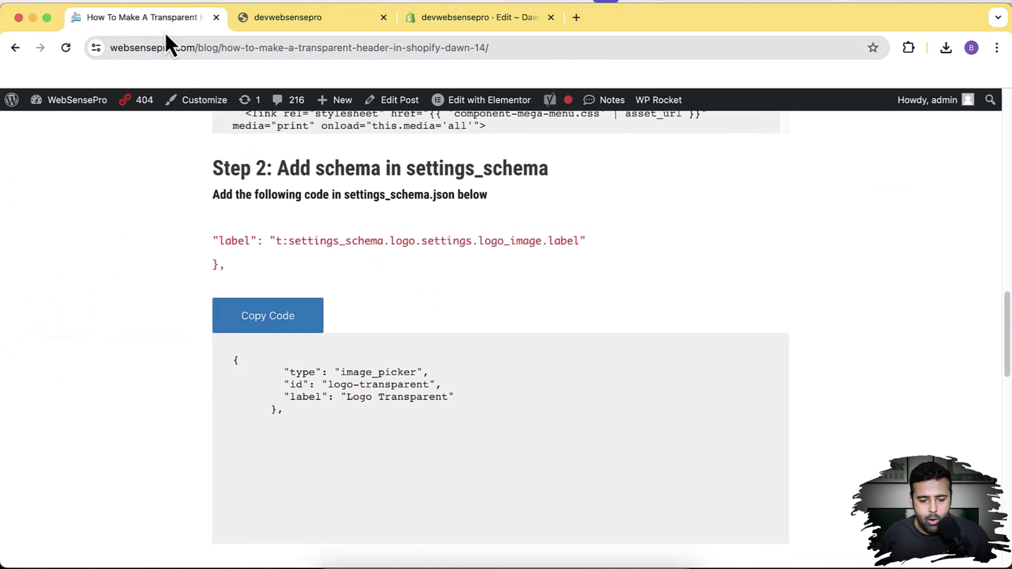
drag(275, 241, 578, 242)
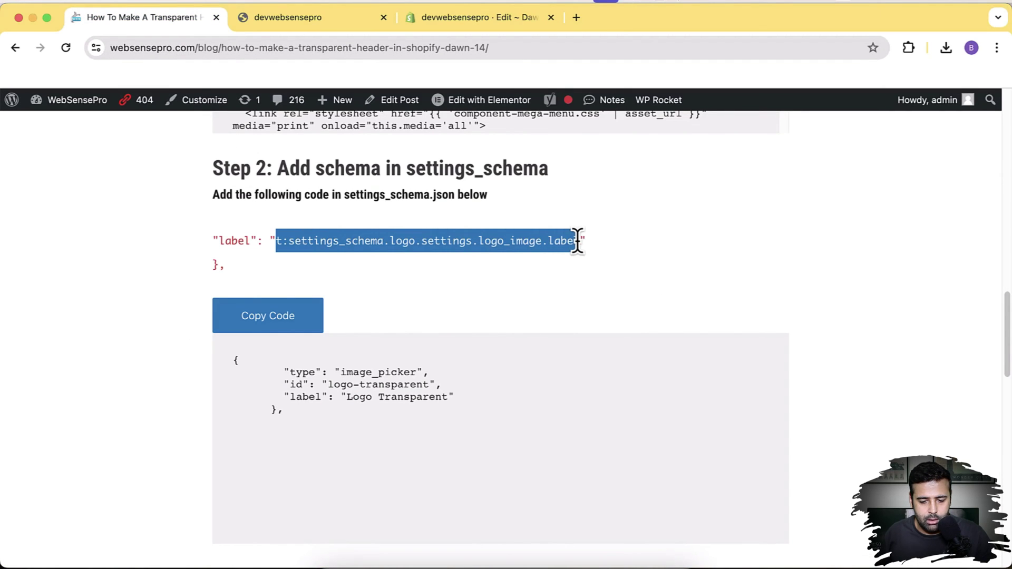
click(468, 20)
key(super+f)
key(super+v)
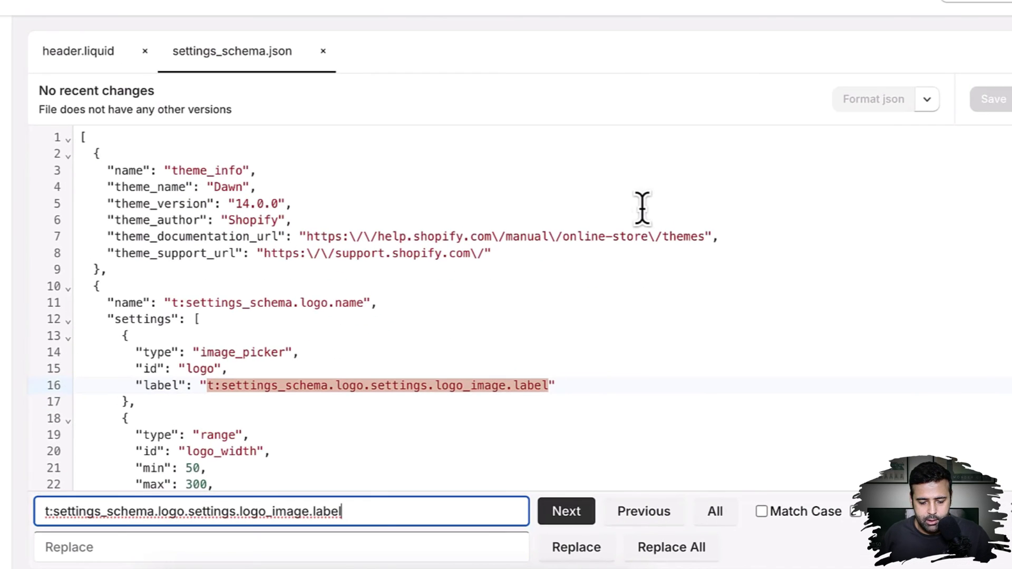
scroll(700, 277, down, 3)
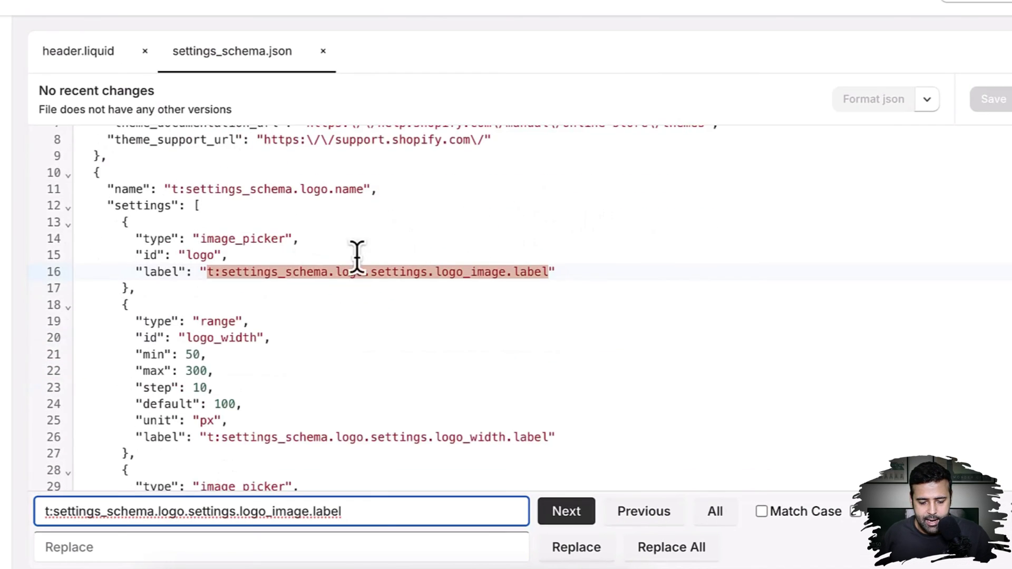
Insert the tutorial's "logo-transparent" image picker code on a new line after the logo setting's closing bracket and save settings_schema.json.
click(161, 290)
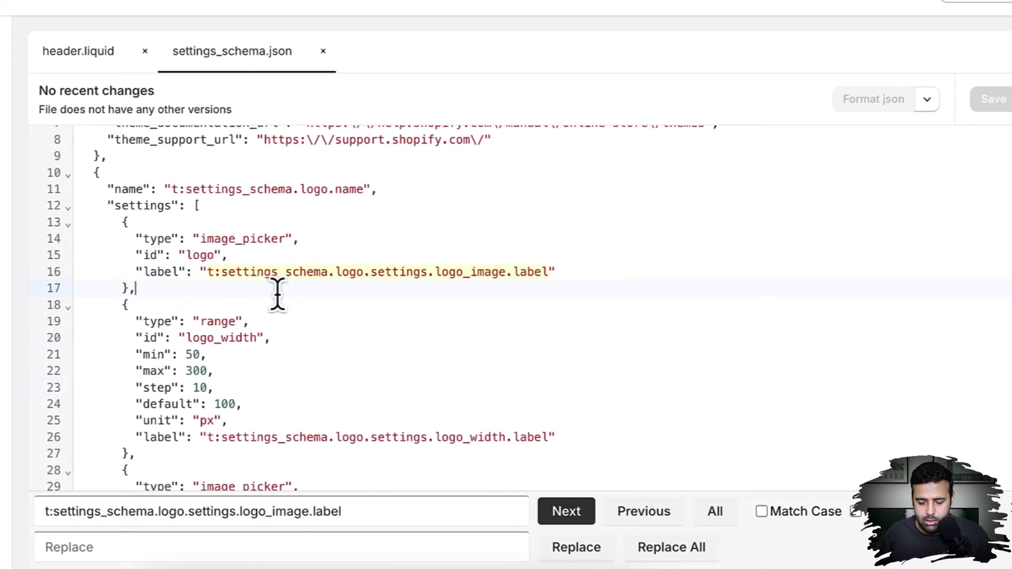
key(Return)
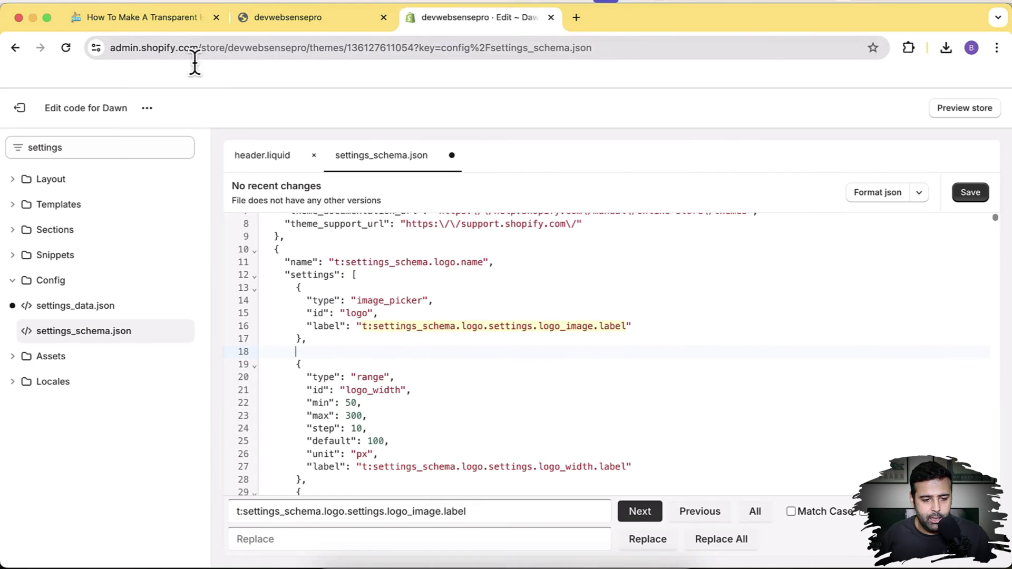
key(super+1)
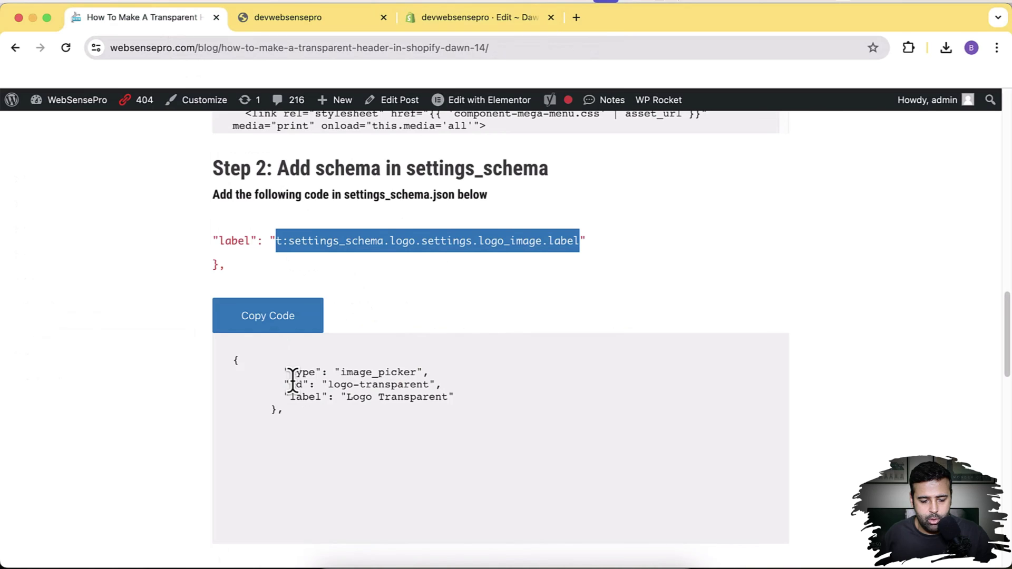
click(286, 331)
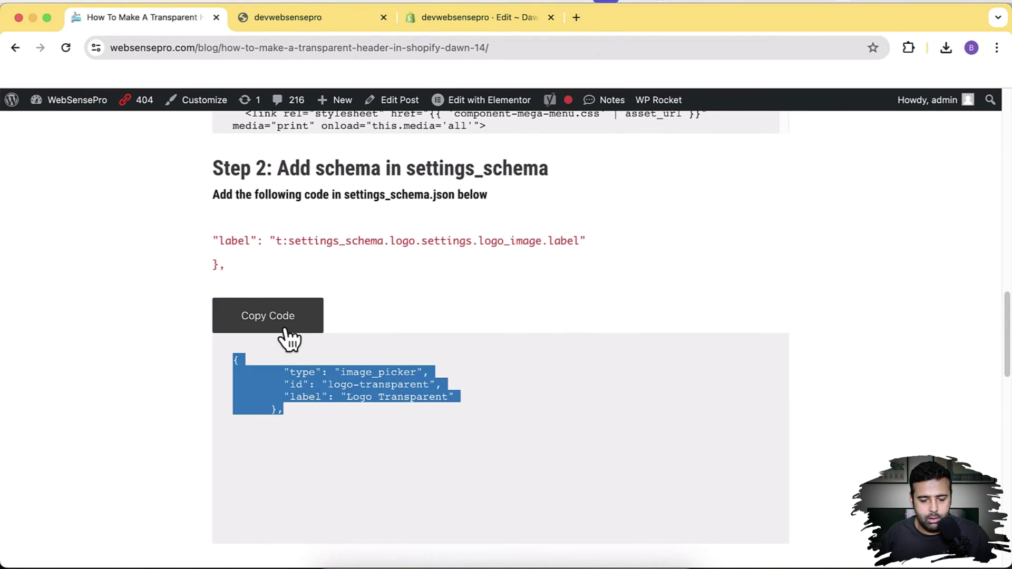
click(451, 21)
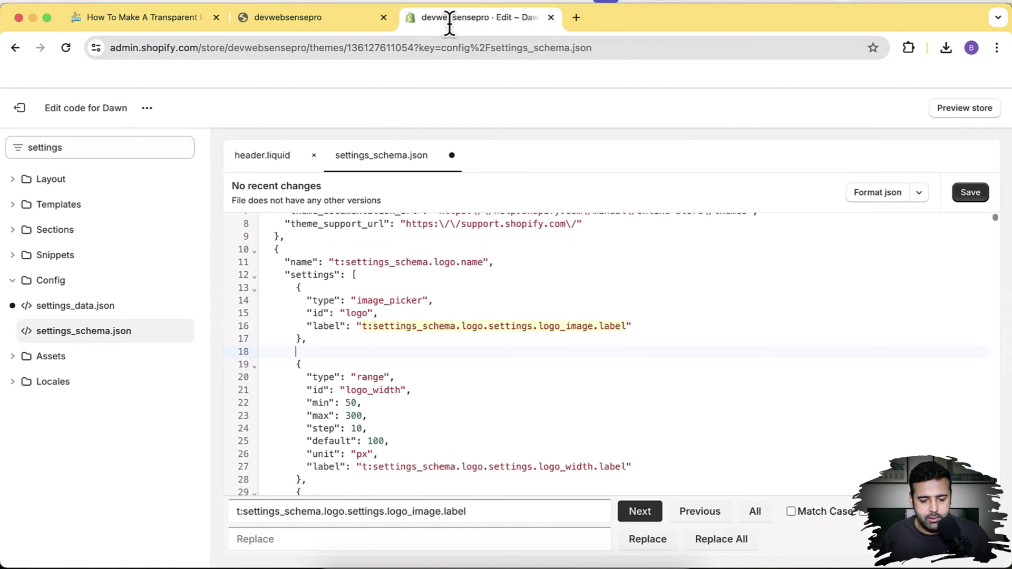
key(super+v)
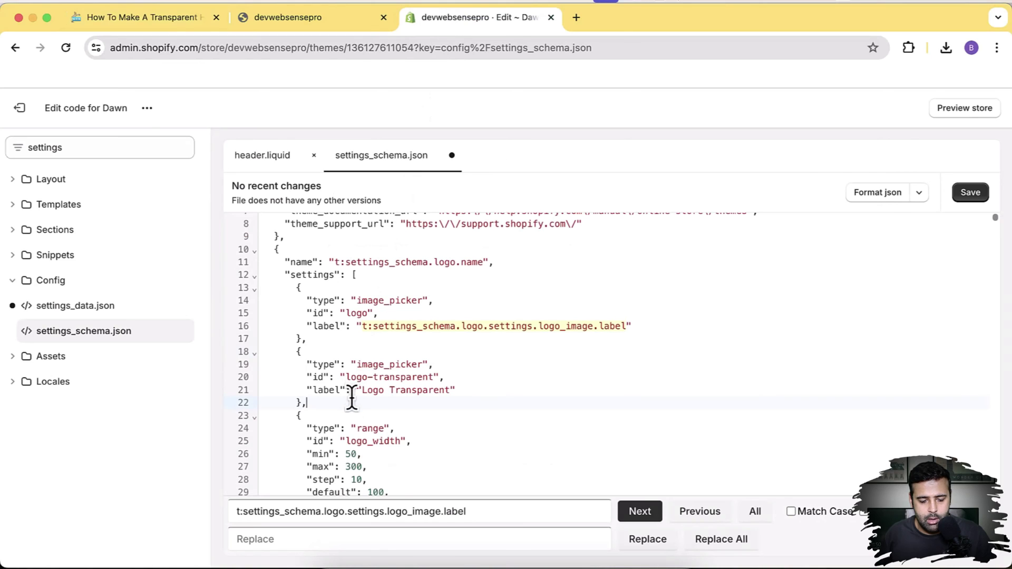
click(971, 198)
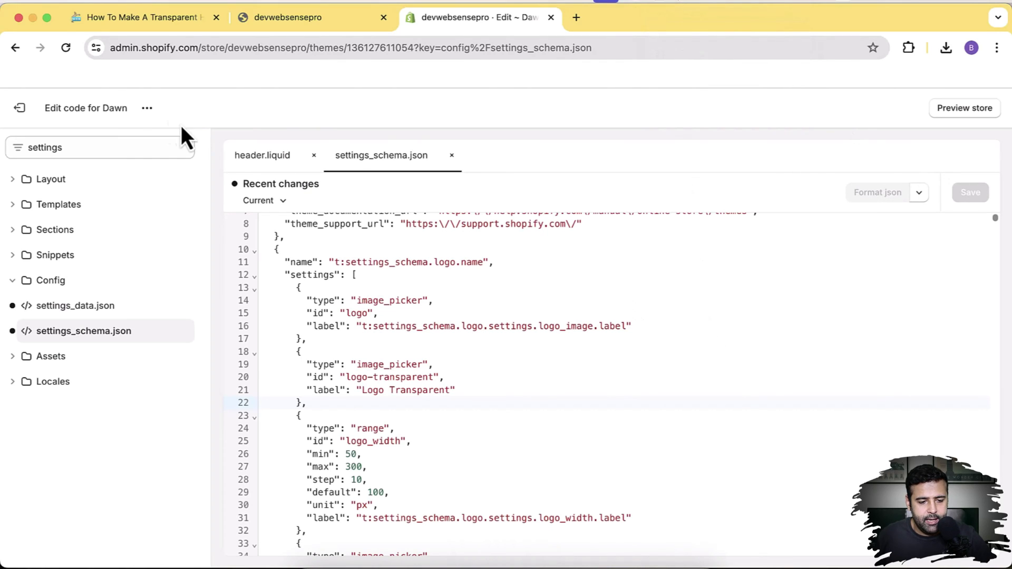
Open the Dawn theme customizer and expand the Logo section of the theme settings.
click(148, 109)
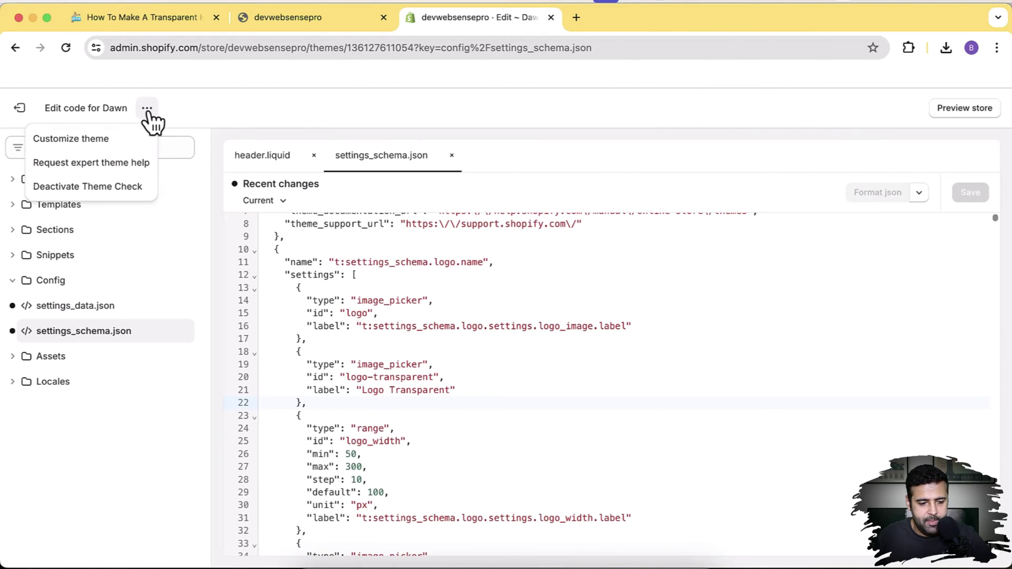
click(128, 139)
click(603, 20)
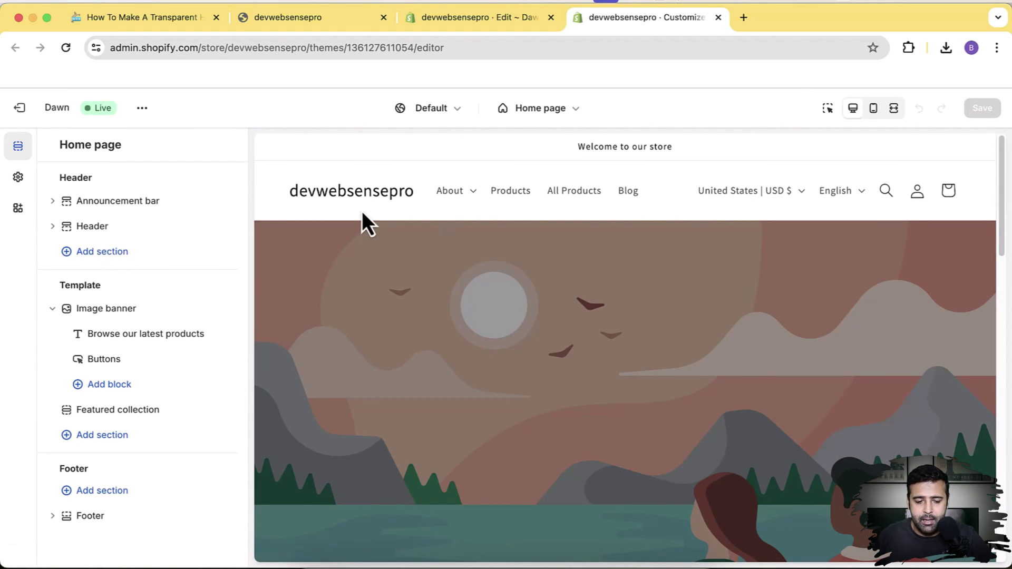
click(18, 179)
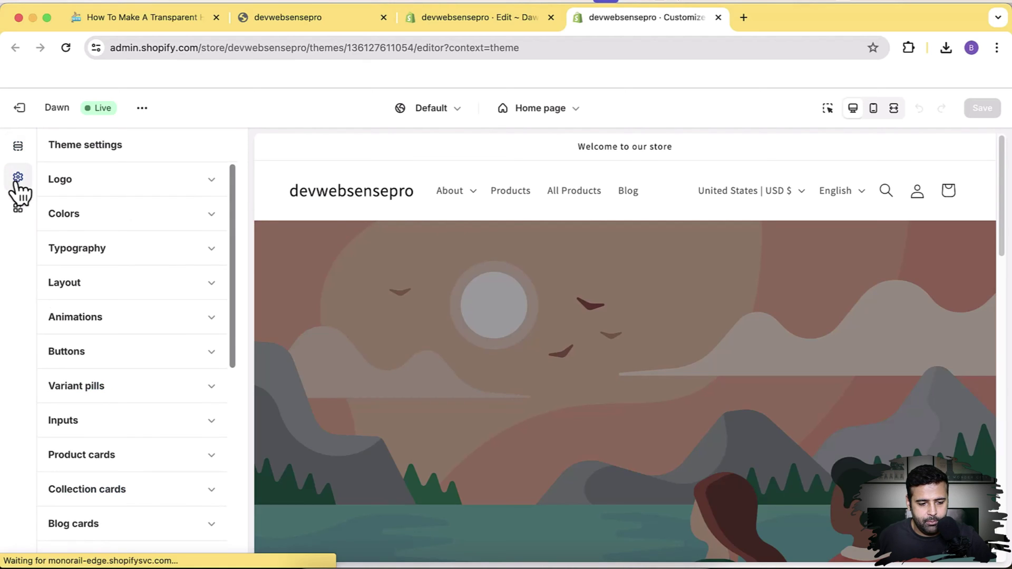
click(216, 182)
drag(235, 249, 233, 259)
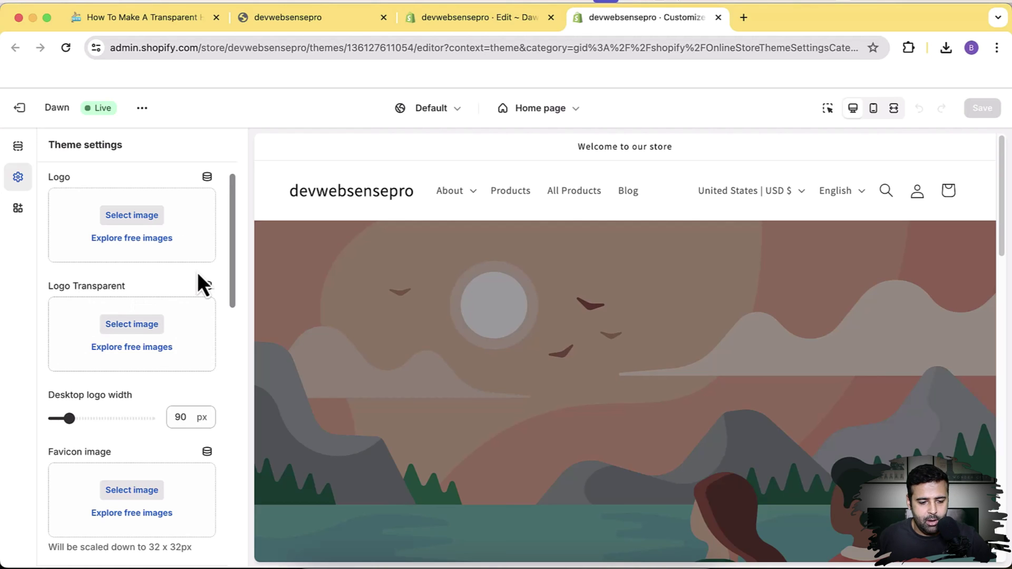
Set the theme's Logo image to websensepro-black from the store library.
click(151, 219)
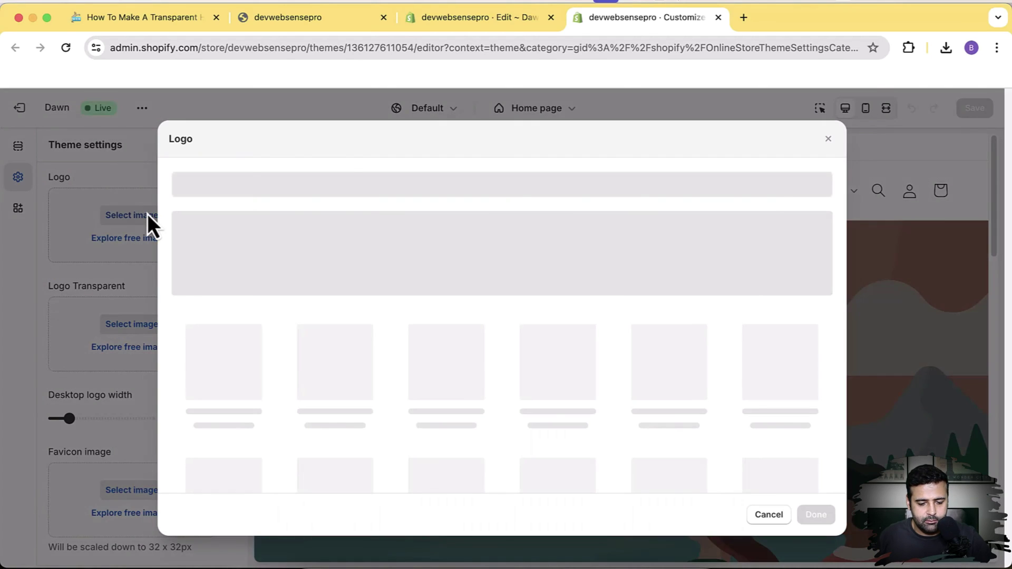
scroll(791, 266, down, 15)
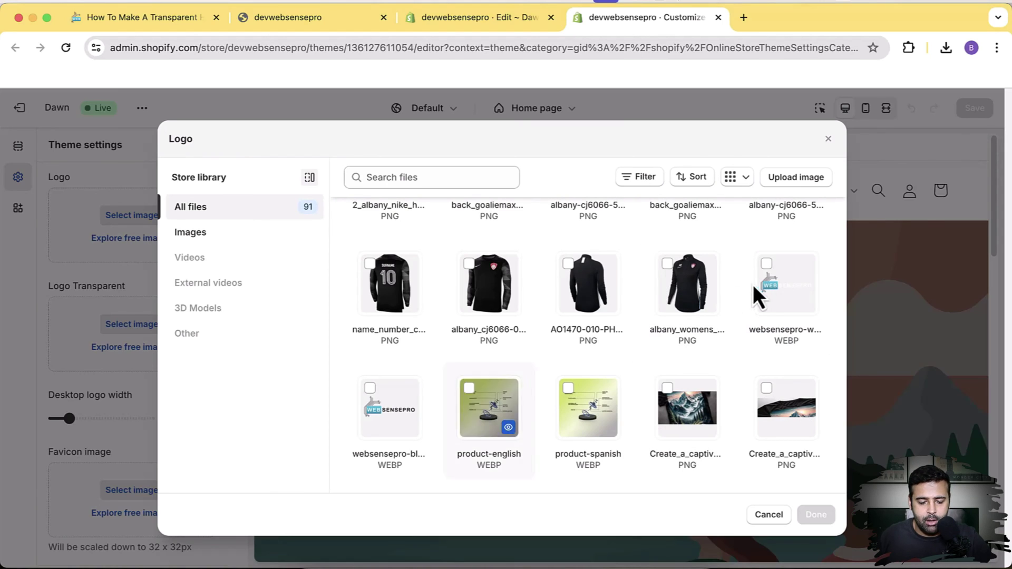
click(370, 389)
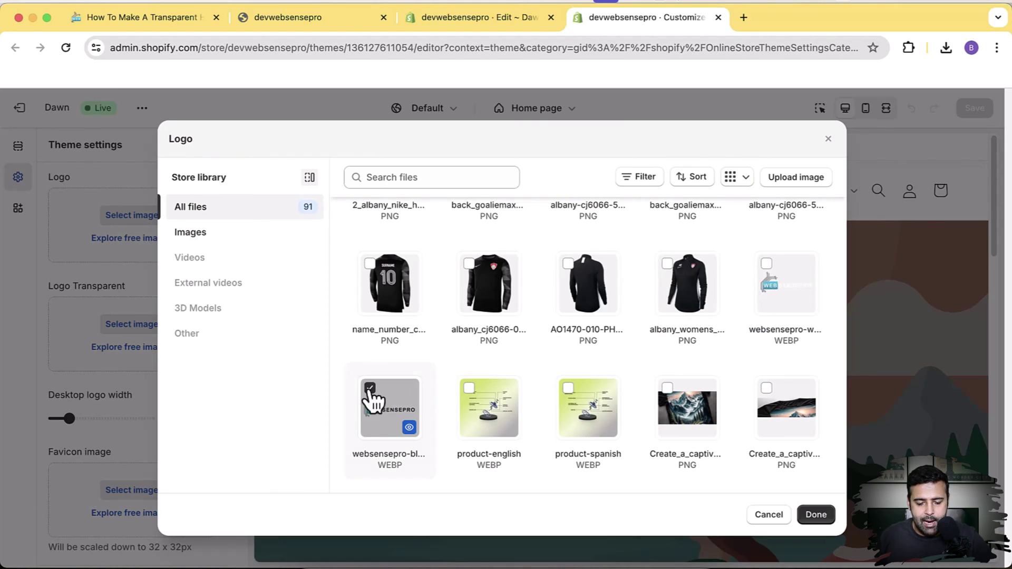
click(816, 516)
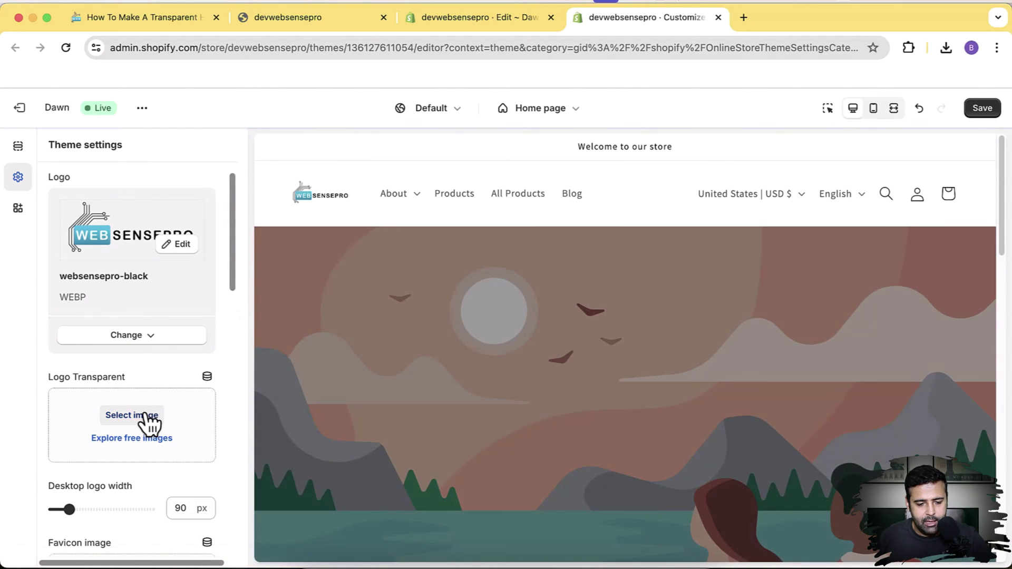
Set the Logo Transparent image to websensepro-white from the store library and save the theme settings.
click(143, 414)
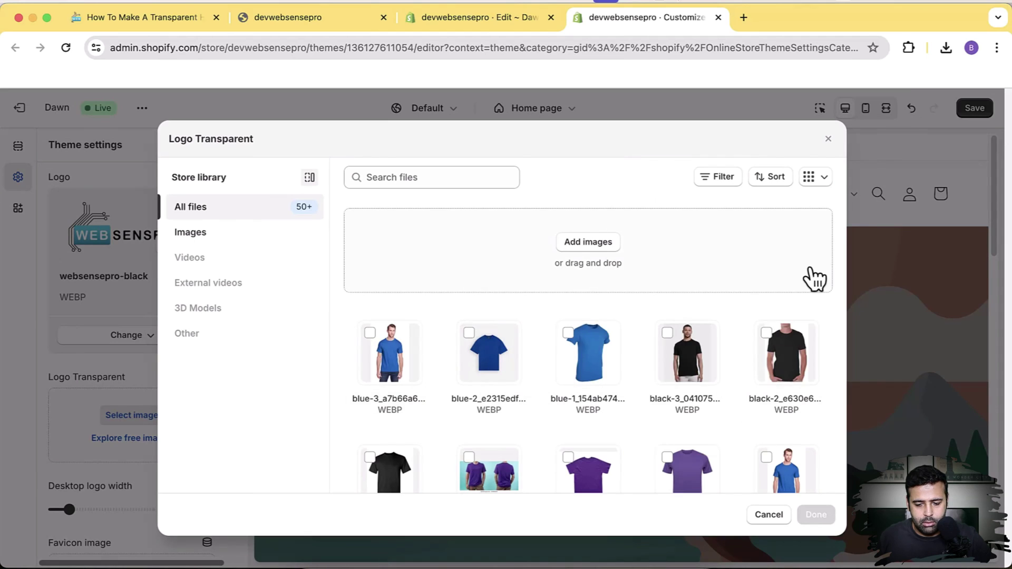
scroll(810, 272, down, 10)
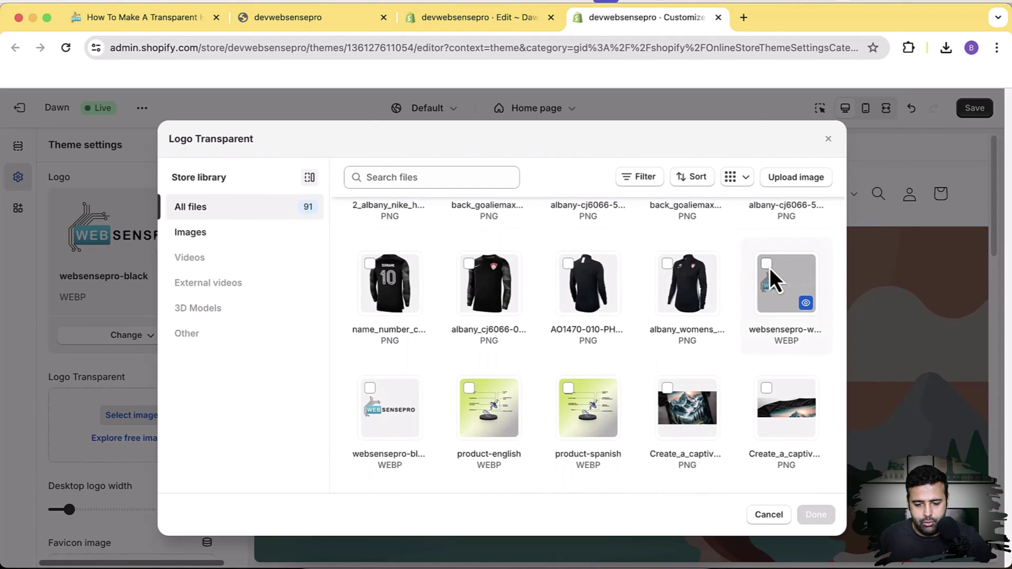
click(769, 269)
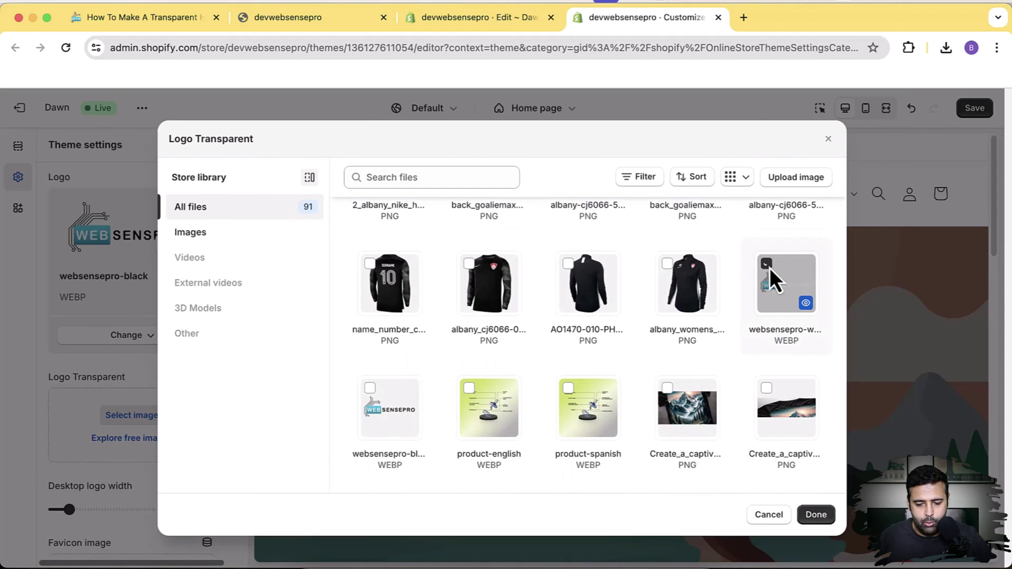
click(815, 515)
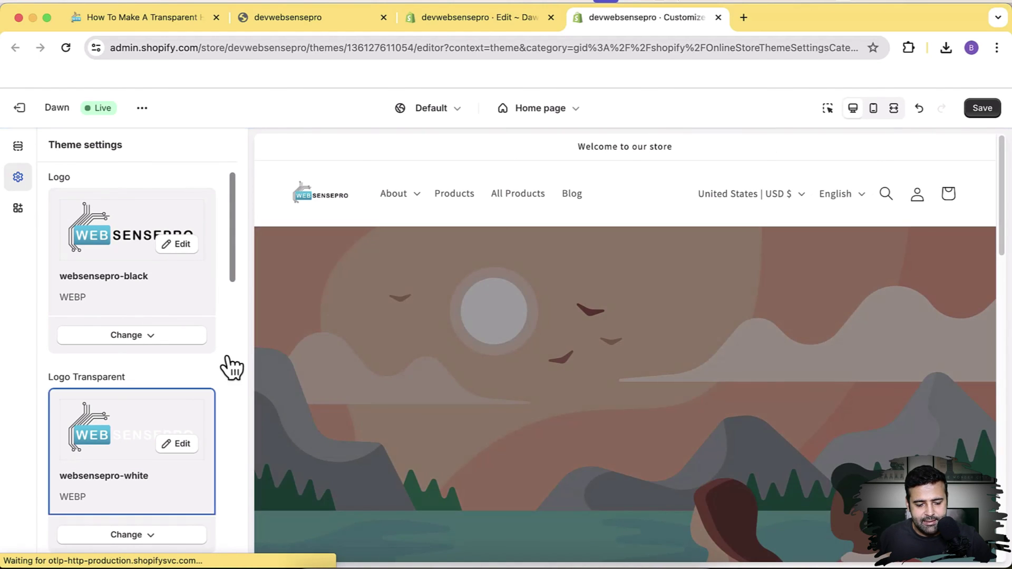
click(983, 108)
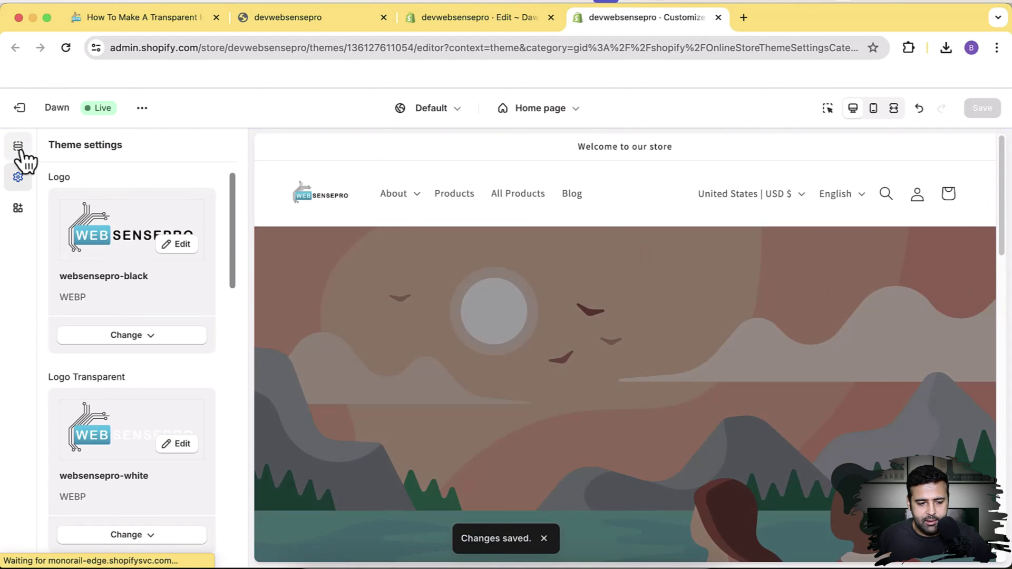
Enable the transparent header in the home page's Header section and set its Transparent Color to white.
click(20, 150)
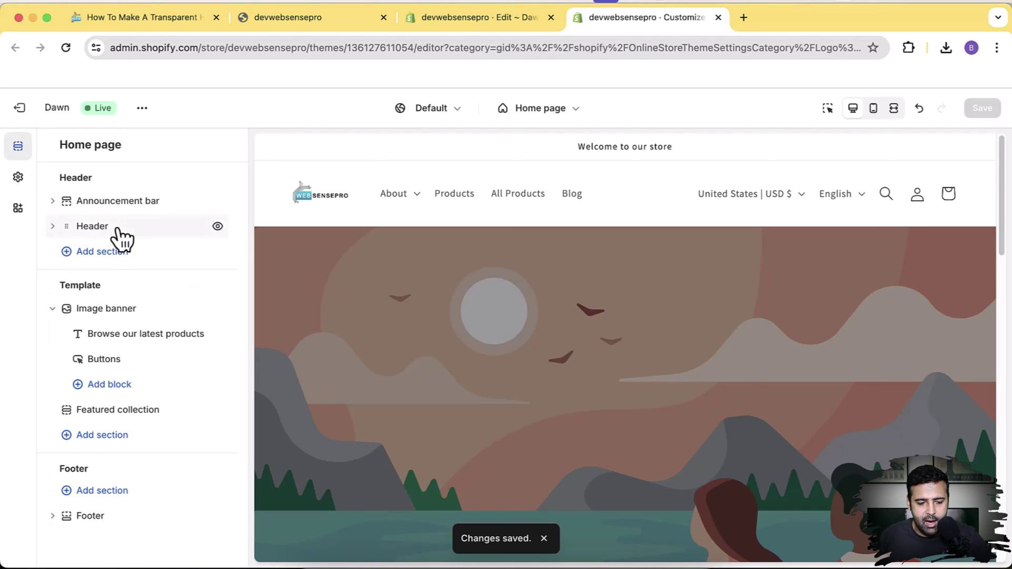
click(92, 226)
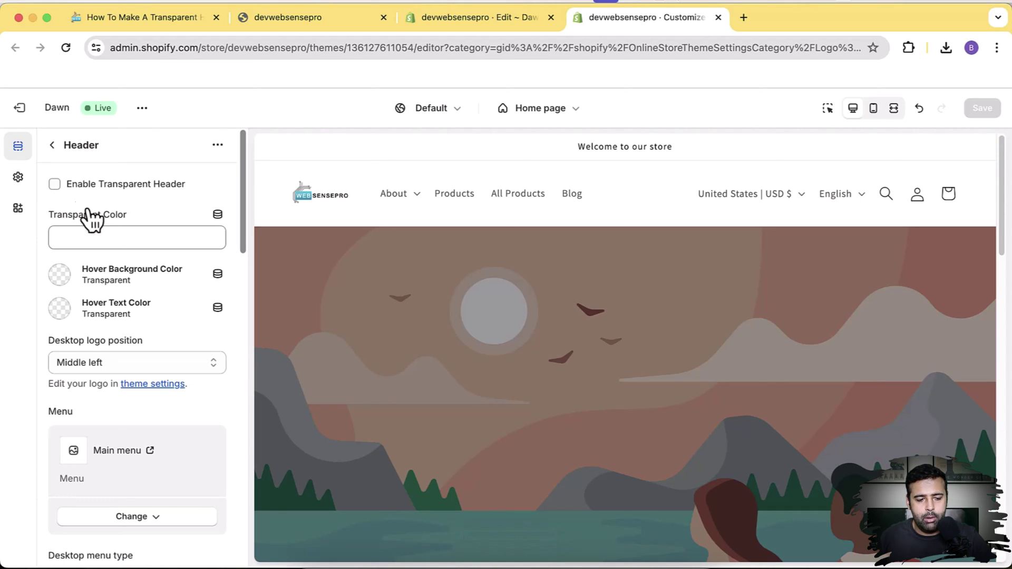
click(54, 185)
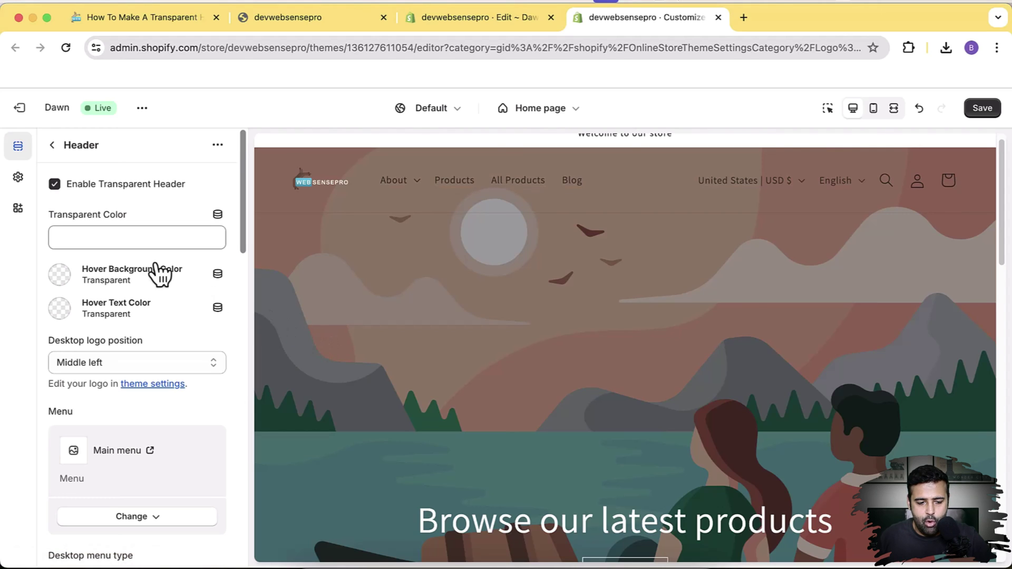
click(110, 243)
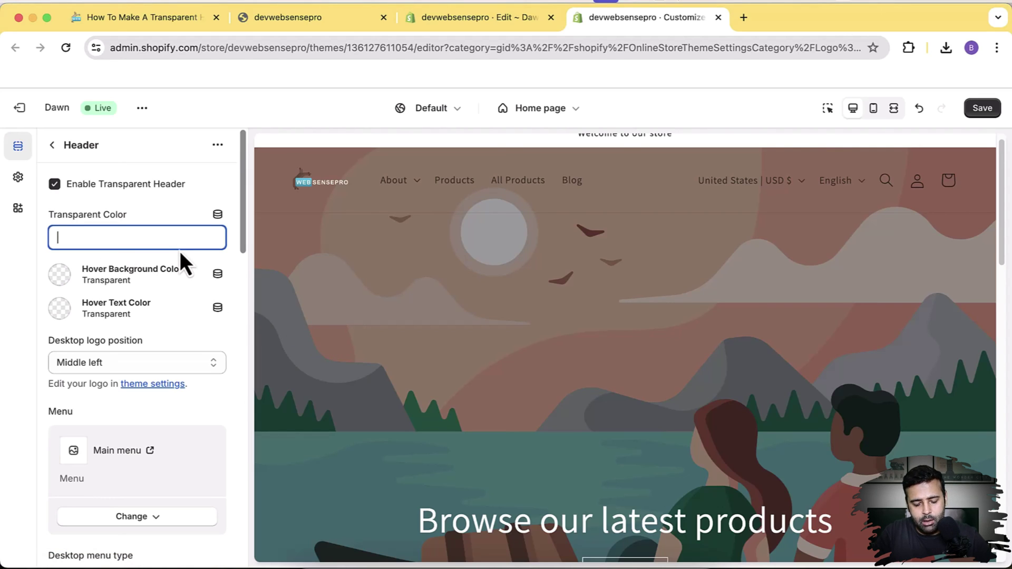
text(white)
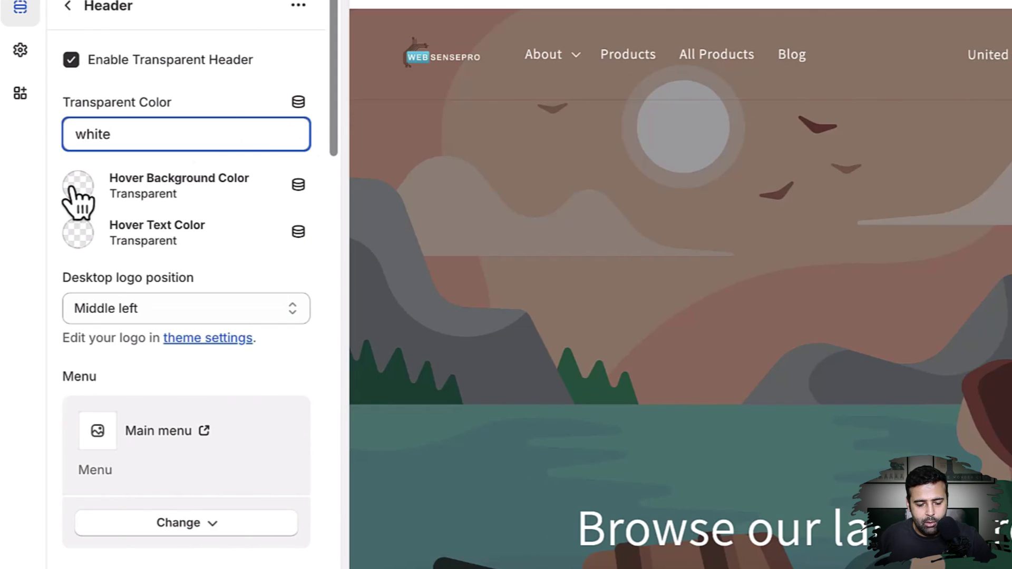
Set the header's Hover Background Color to the grey #B1B1B1.
click(78, 194)
drag(70, 282, 67, 268)
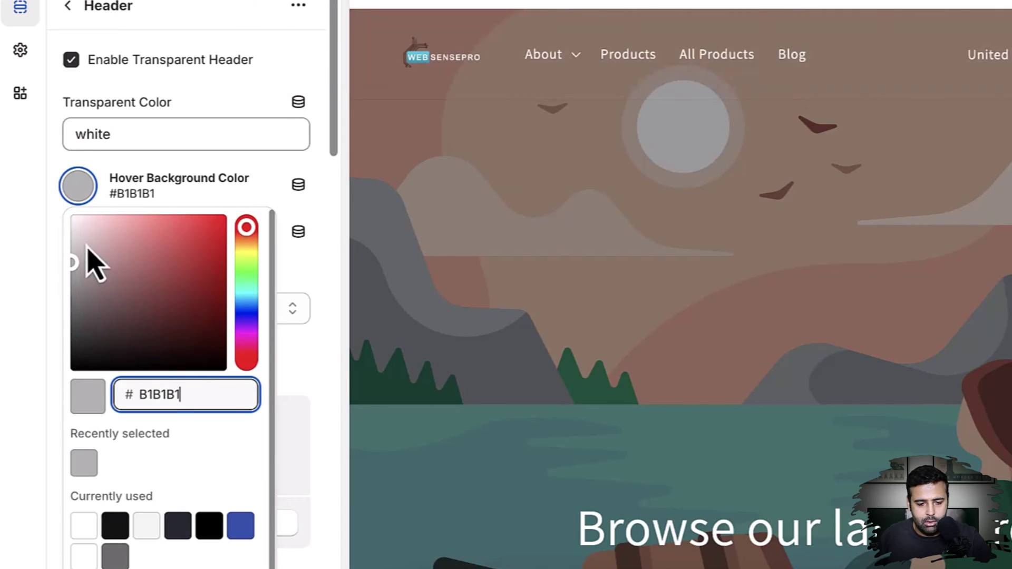
click(287, 67)
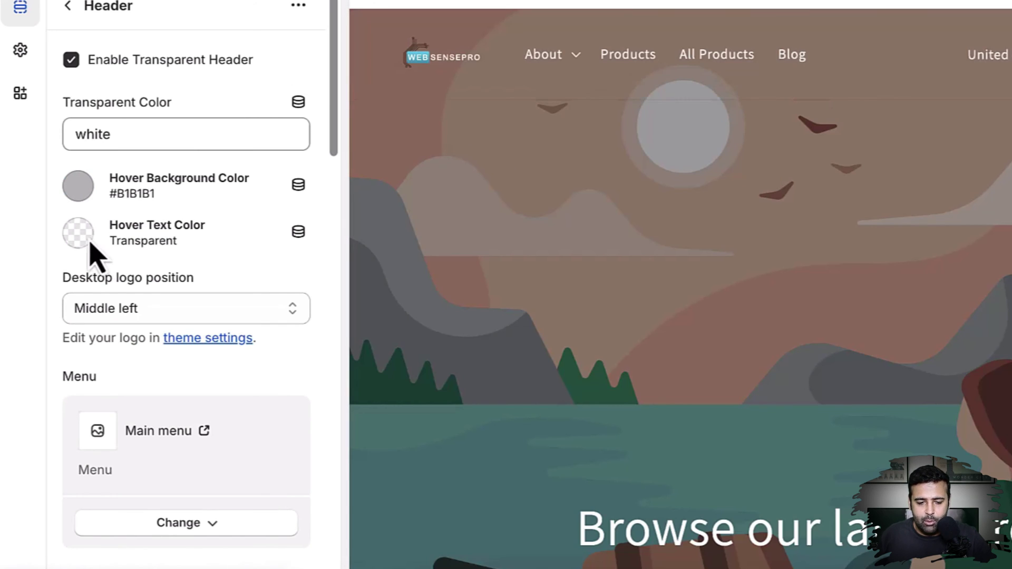
Set the header's Hover Text Color to the red #E94A4A.
click(85, 241)
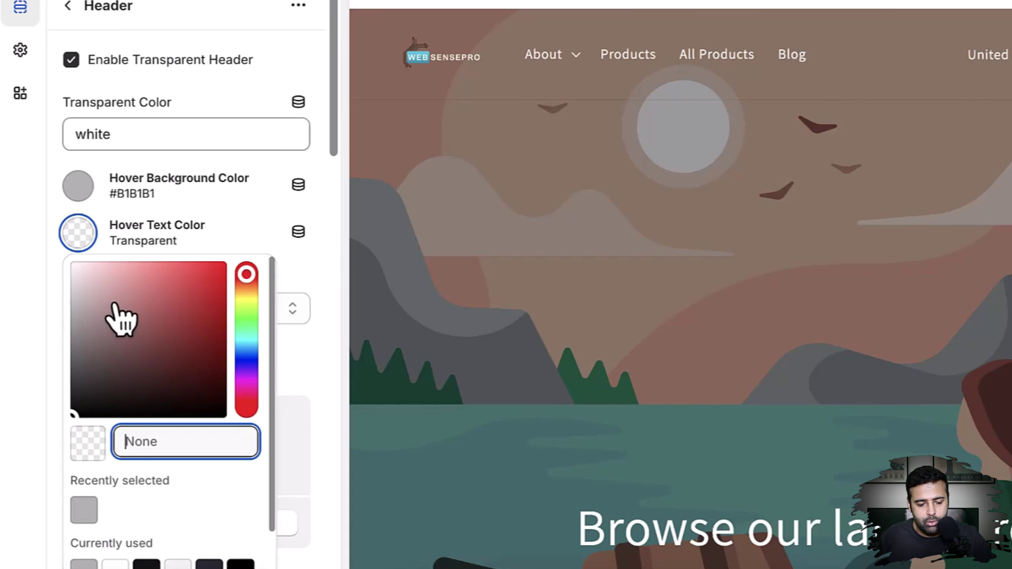
click(173, 279)
drag(174, 280, 177, 275)
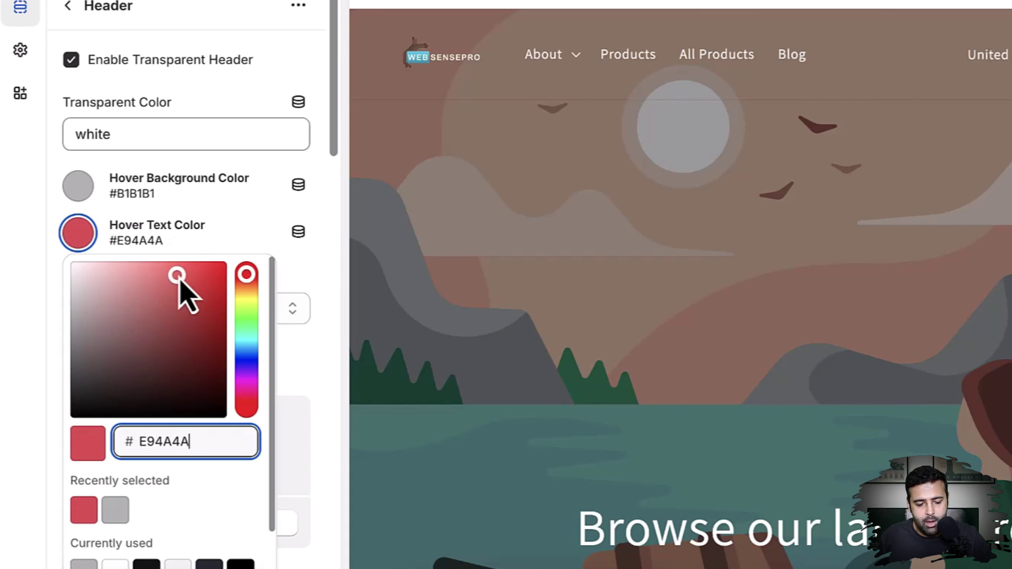
click(259, 243)
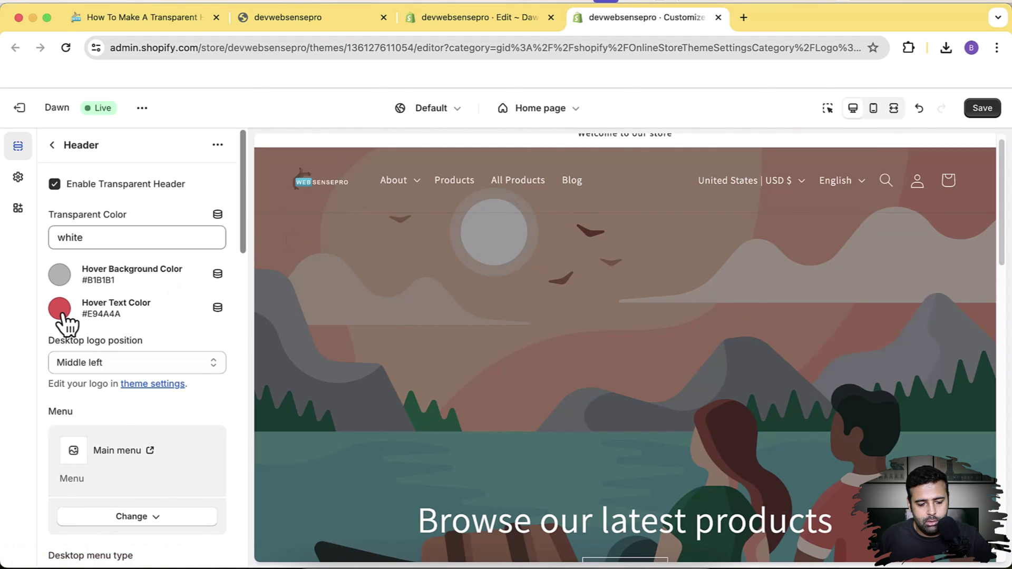
Clear the header's Hover Text Color back to transparent and save the theme changes.
click(60, 310)
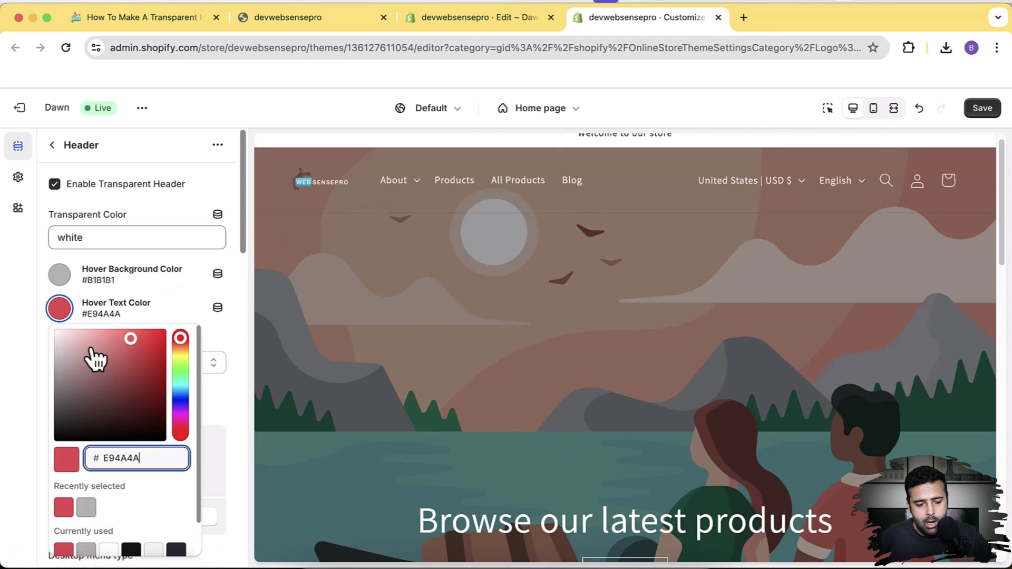
key(super+a)
key(BackSpace)
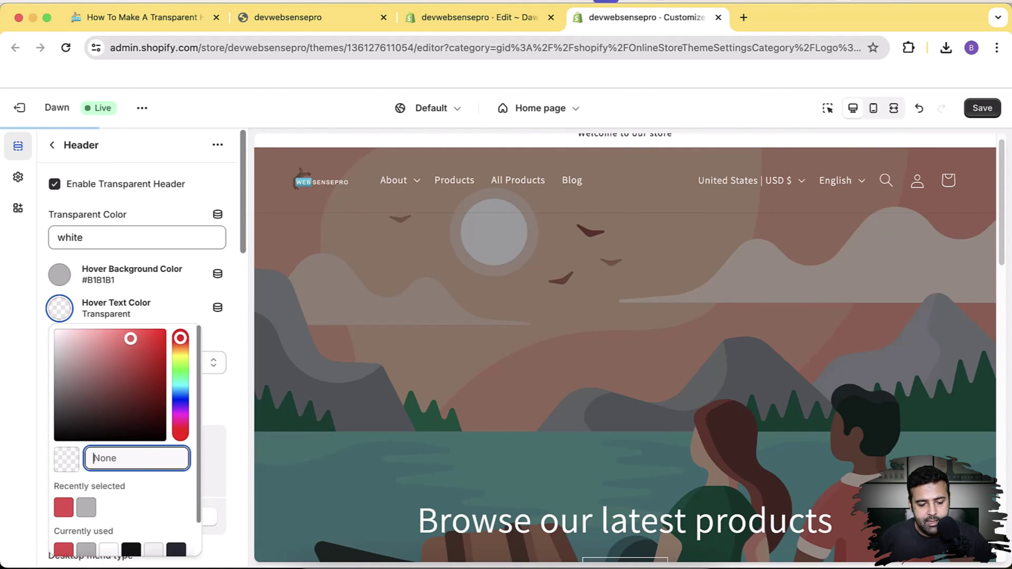
click(234, 289)
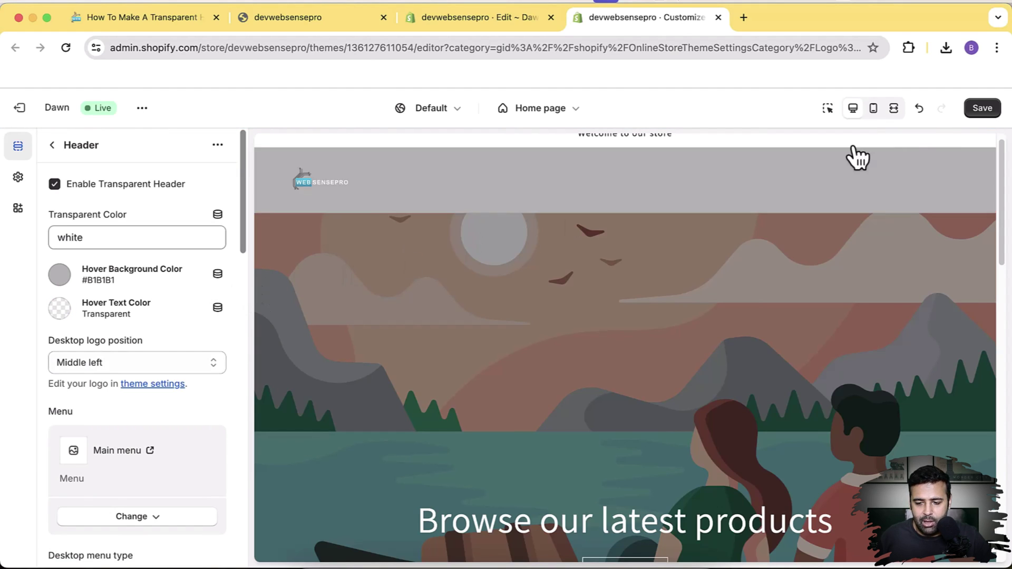
click(984, 115)
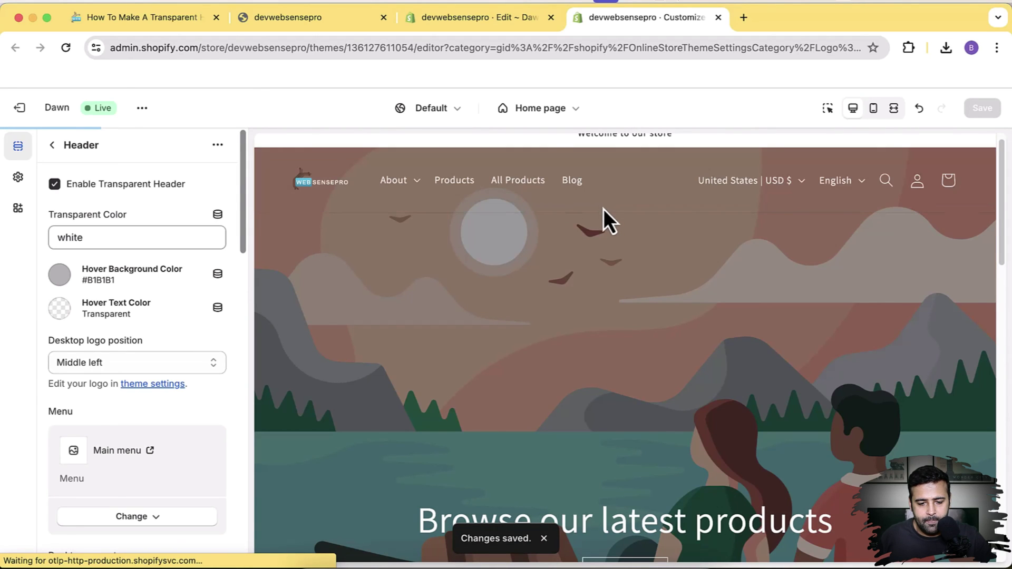
Set the header's Hover Text Color to white #FFFFFF and save the theme changes.
click(60, 308)
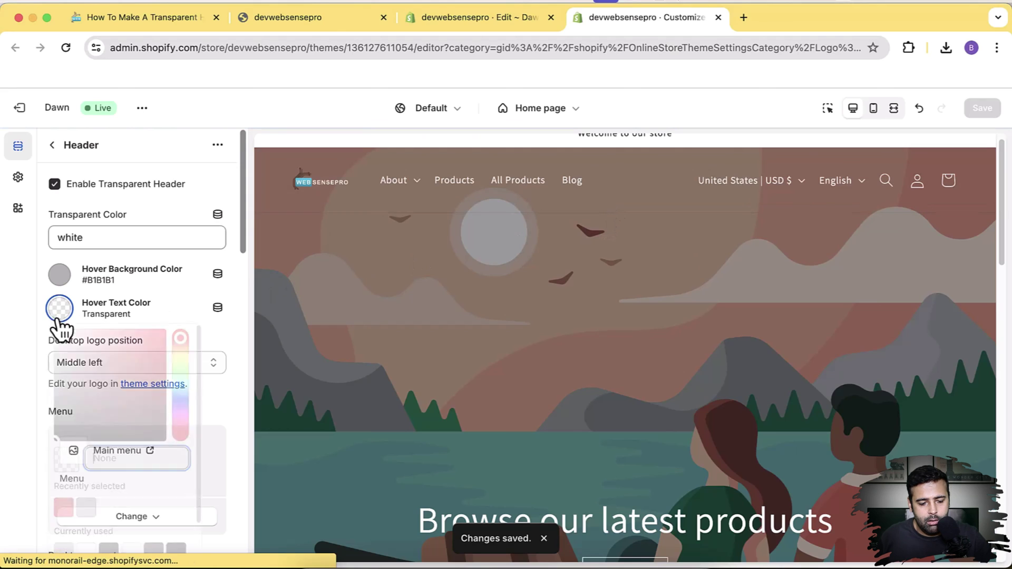
drag(68, 356, 30, 318)
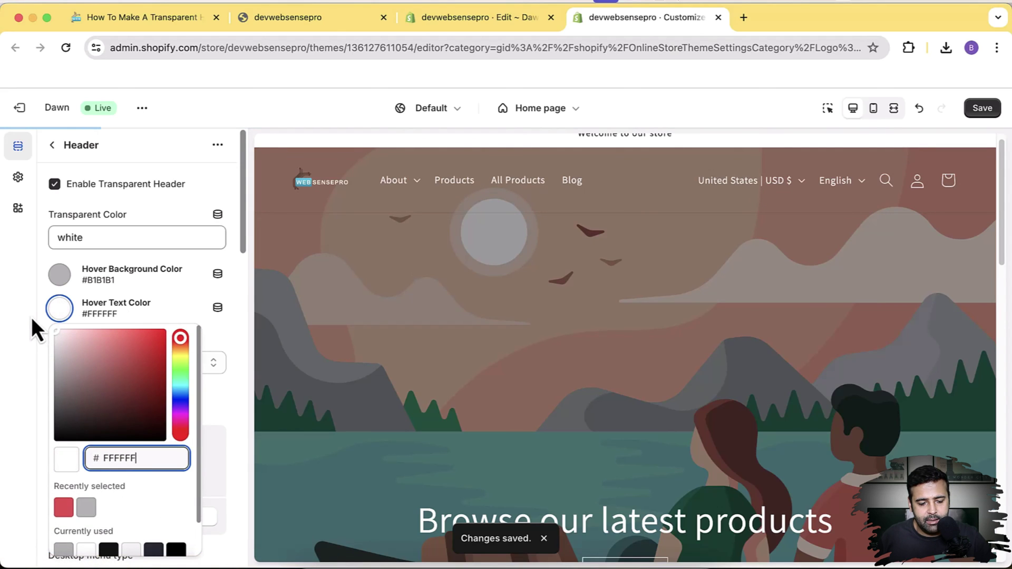
click(30, 317)
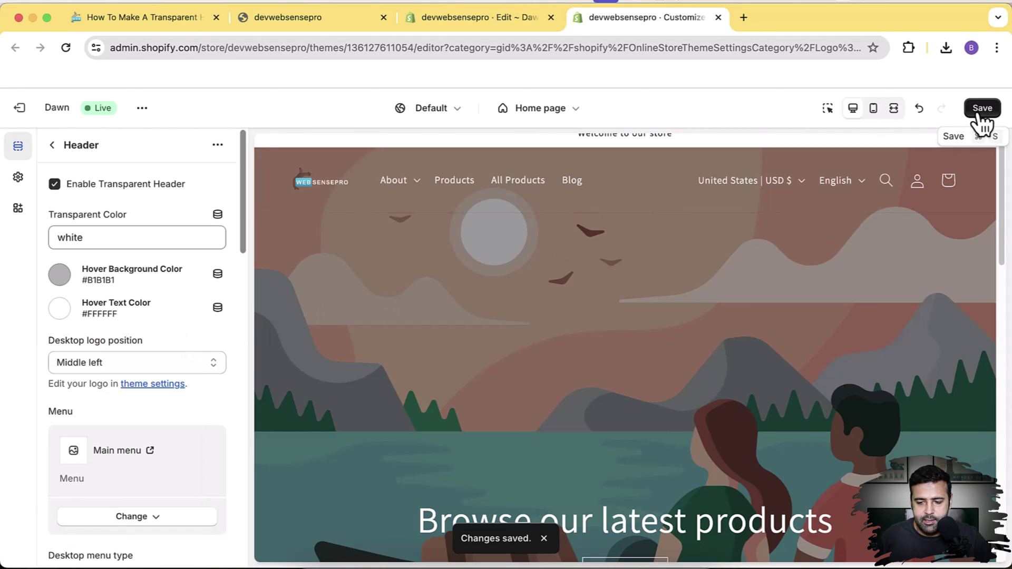
click(982, 109)
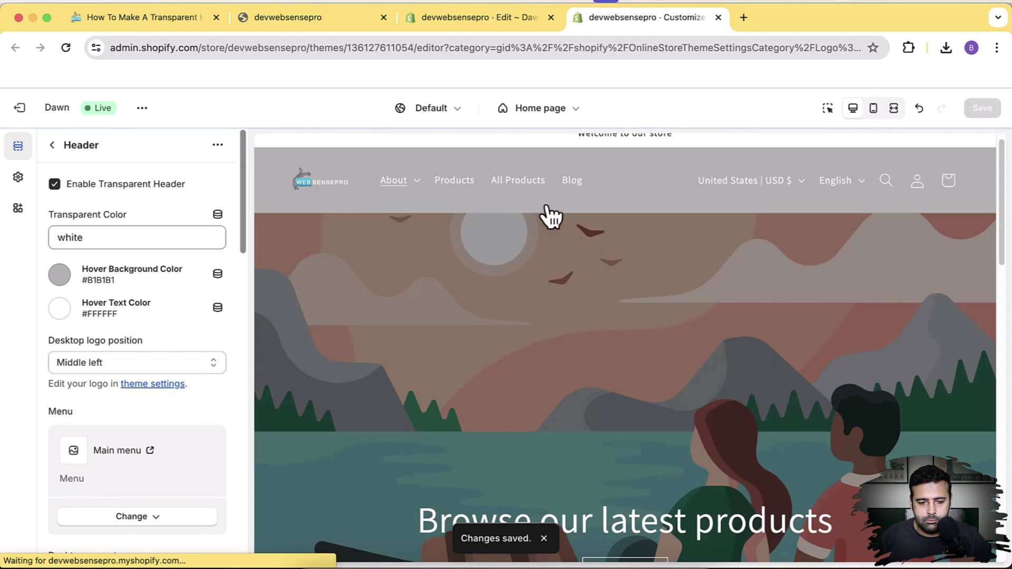
Check the header and logo on the storefront preview while scrolling, and open the home page through the store logo.
click(294, 30)
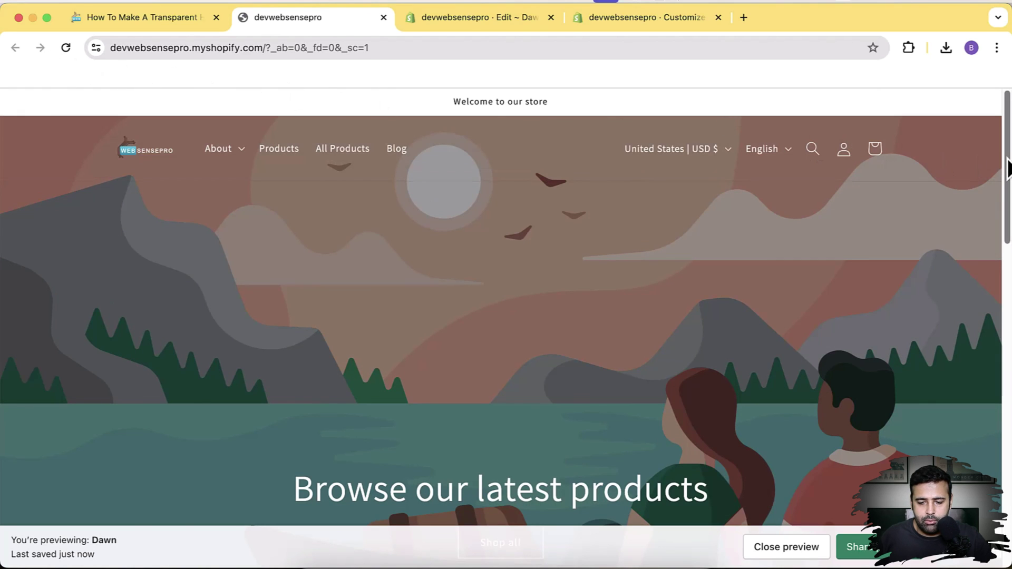
drag(1008, 168, 995, 260)
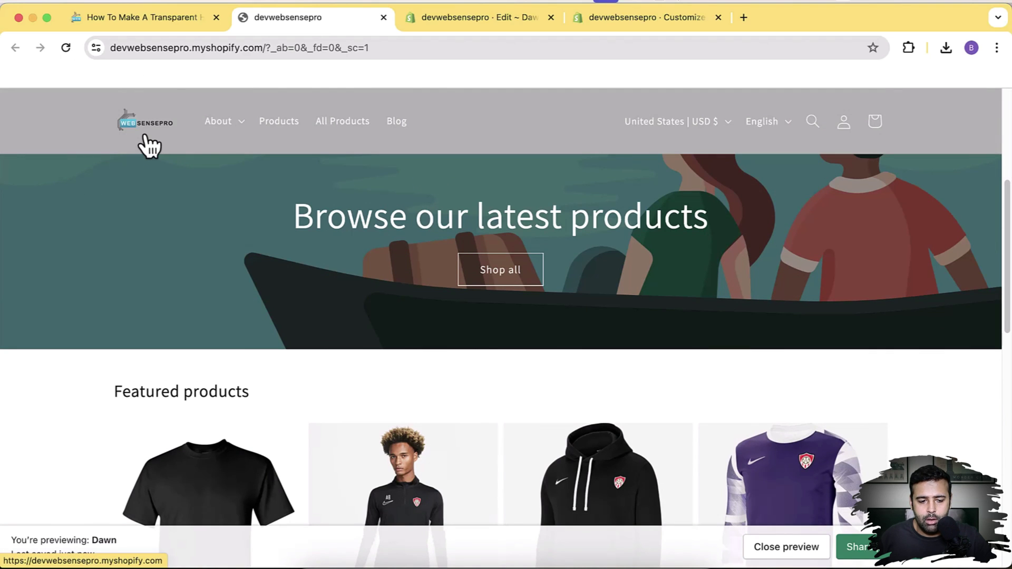
click(144, 135)
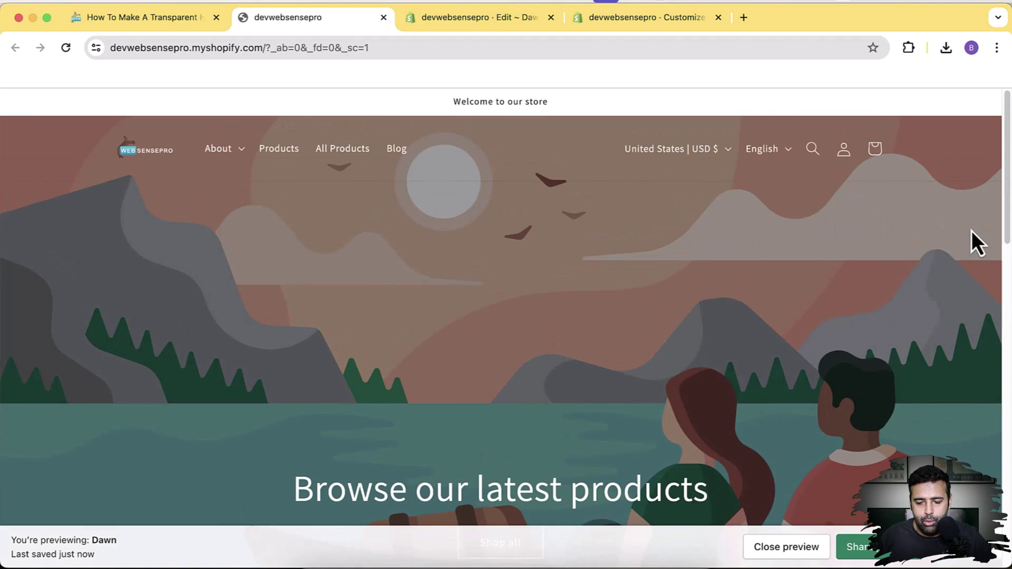
scroll(972, 231, down, 10)
click(763, 363)
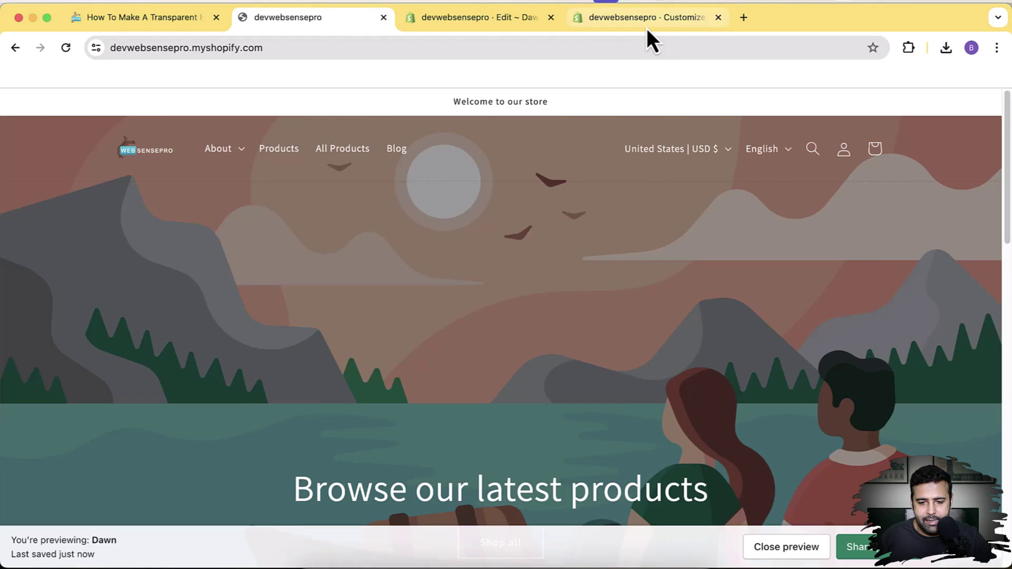
Return to the theme customizer, set the Desktop logo width to 130 px in the Logo theme settings and save.
click(648, 27)
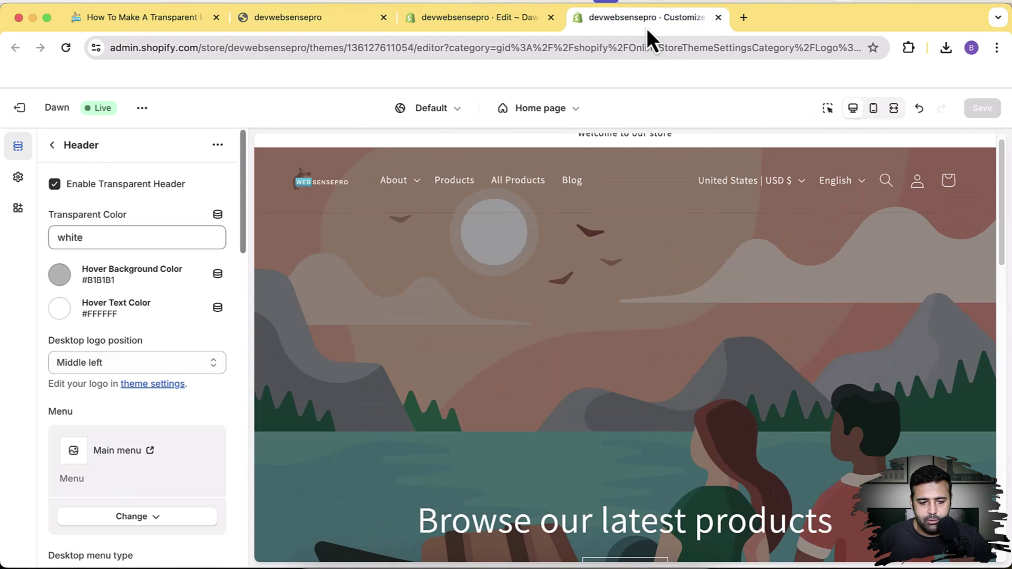
click(18, 180)
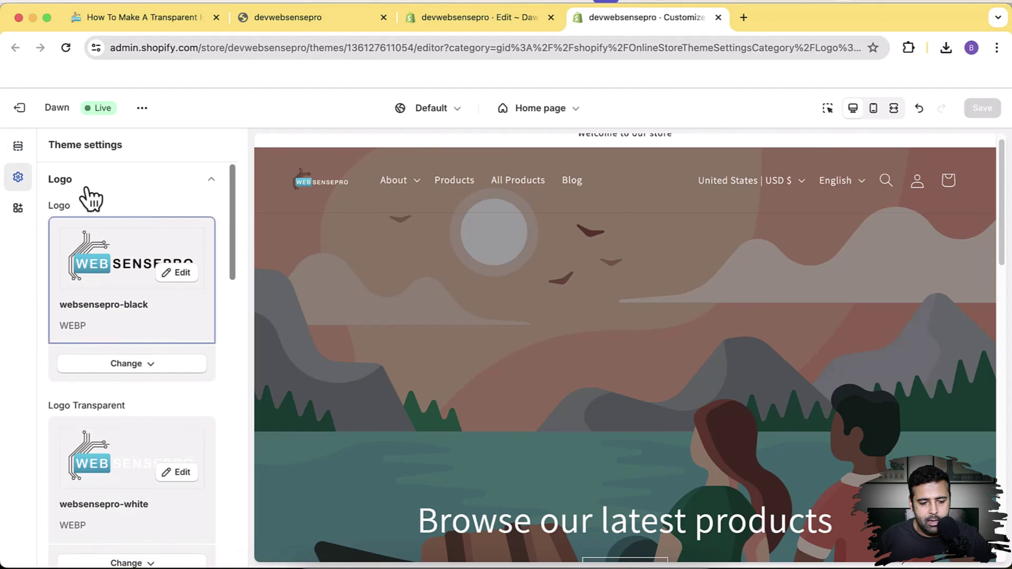
drag(230, 203, 227, 309)
drag(70, 271, 93, 271)
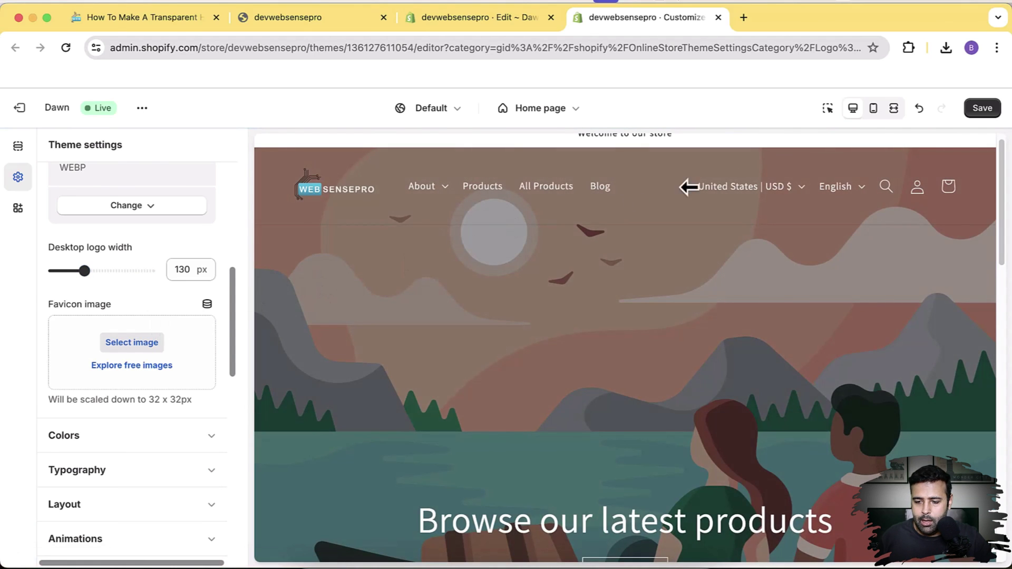
click(991, 115)
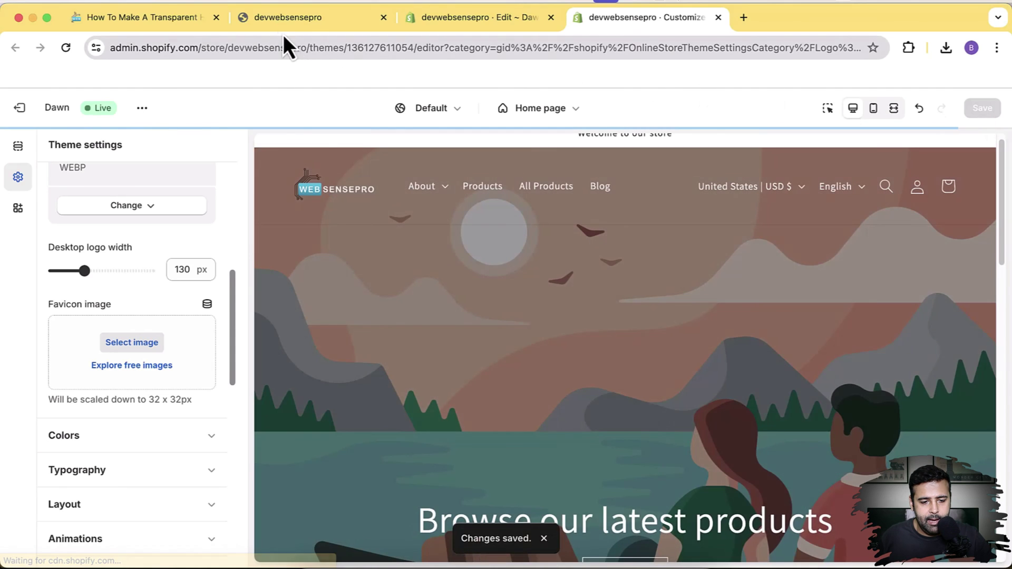
Reload the storefront preview and check the enlarged logo, the About submenu and the header's behavior on scroll.
click(279, 29)
click(64, 50)
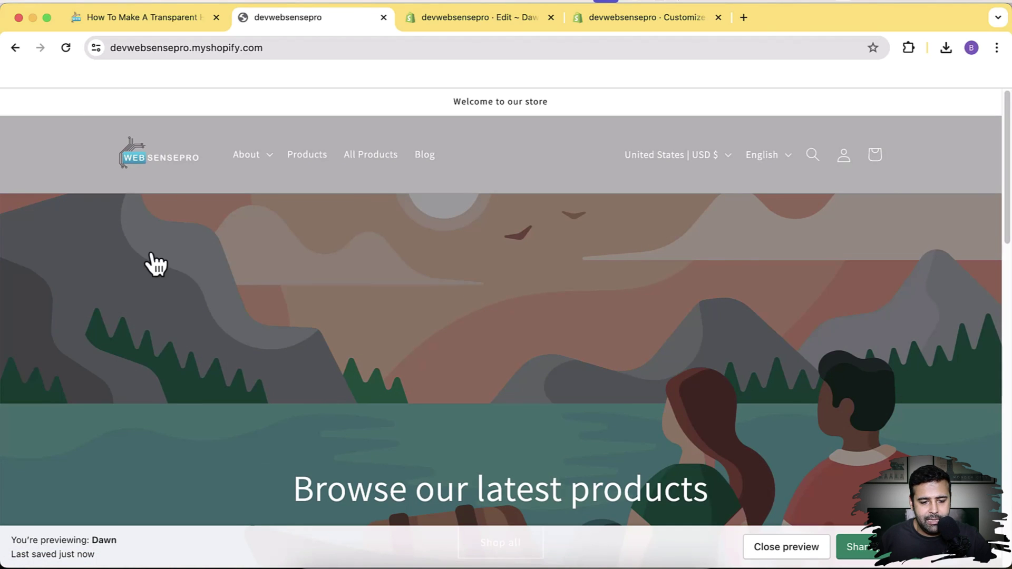
click(270, 158)
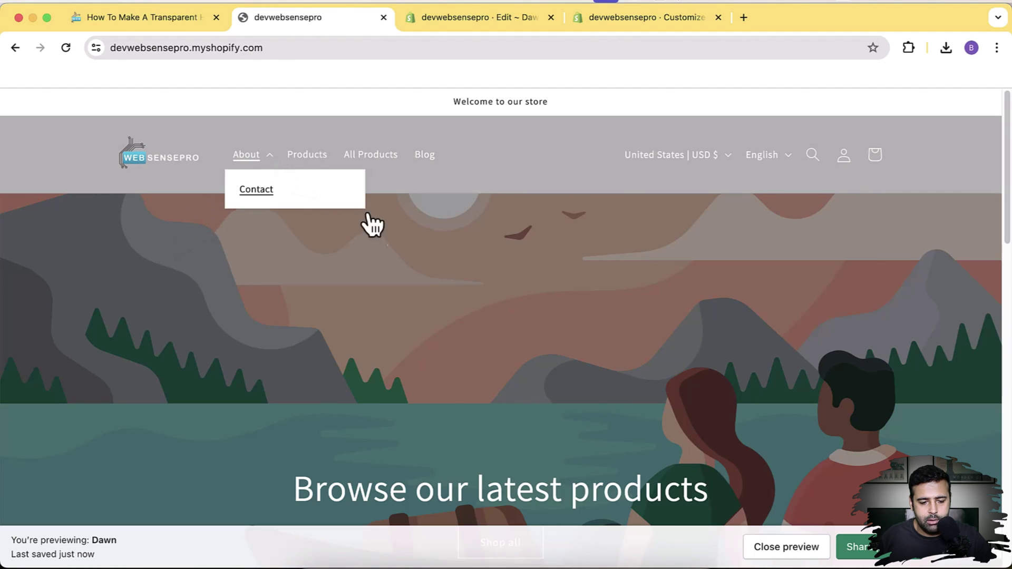
click(460, 267)
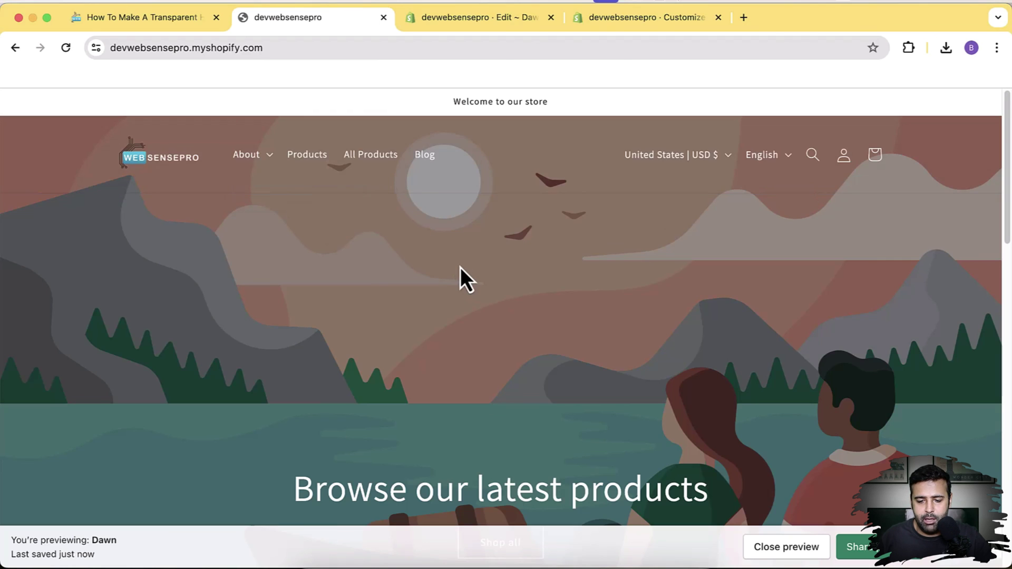
scroll(461, 268, down, 10)
scroll(485, 319, up, 10)
Inspect the storefront in the browser's developer tools and check the home page in the iPhone 14 Pro Max mobile view.
right_click(513, 350)
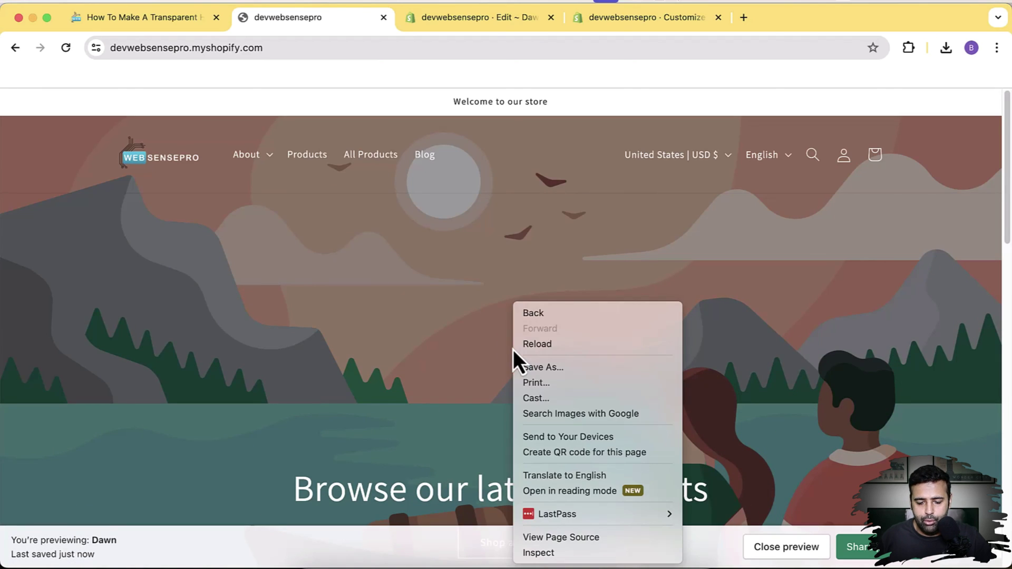
click(584, 551)
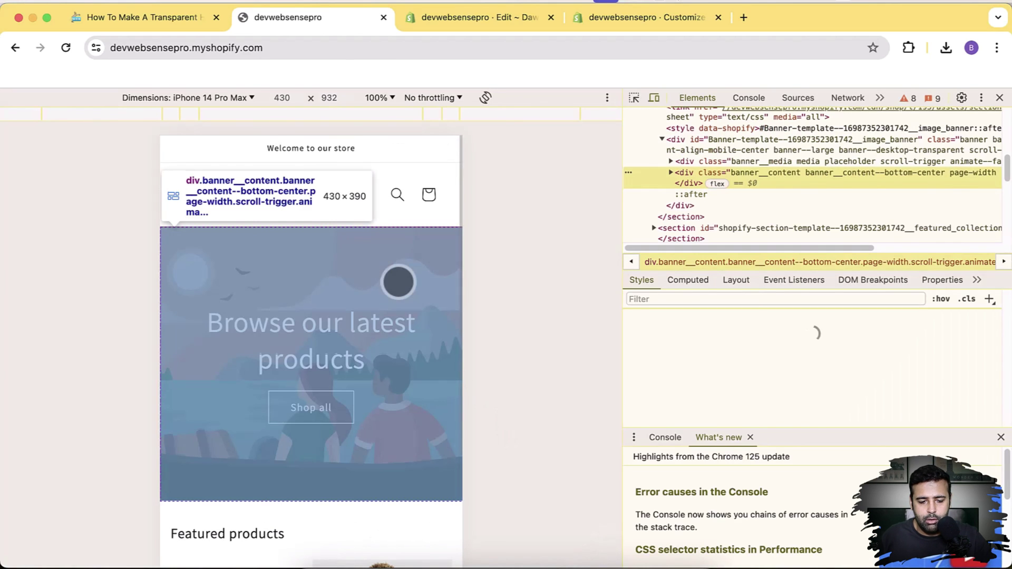
scroll(398, 282, down, 5)
scroll(401, 306, down, 6)
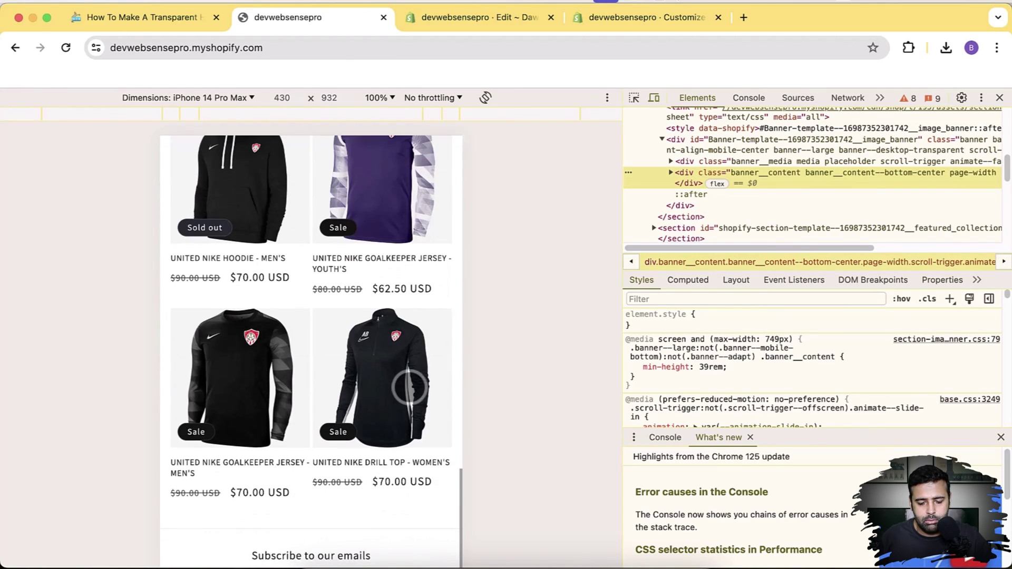
scroll(409, 388, up, 10)
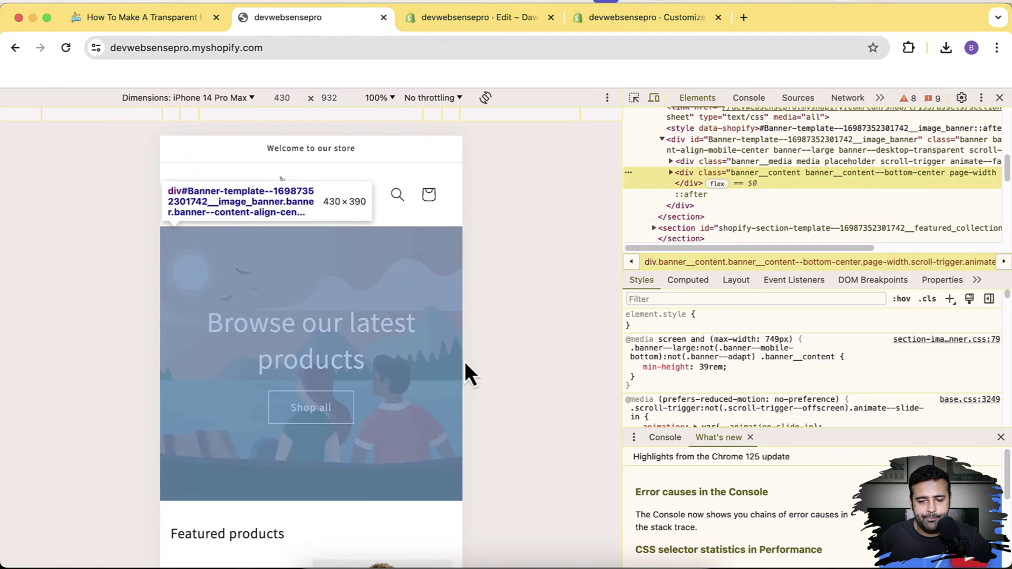